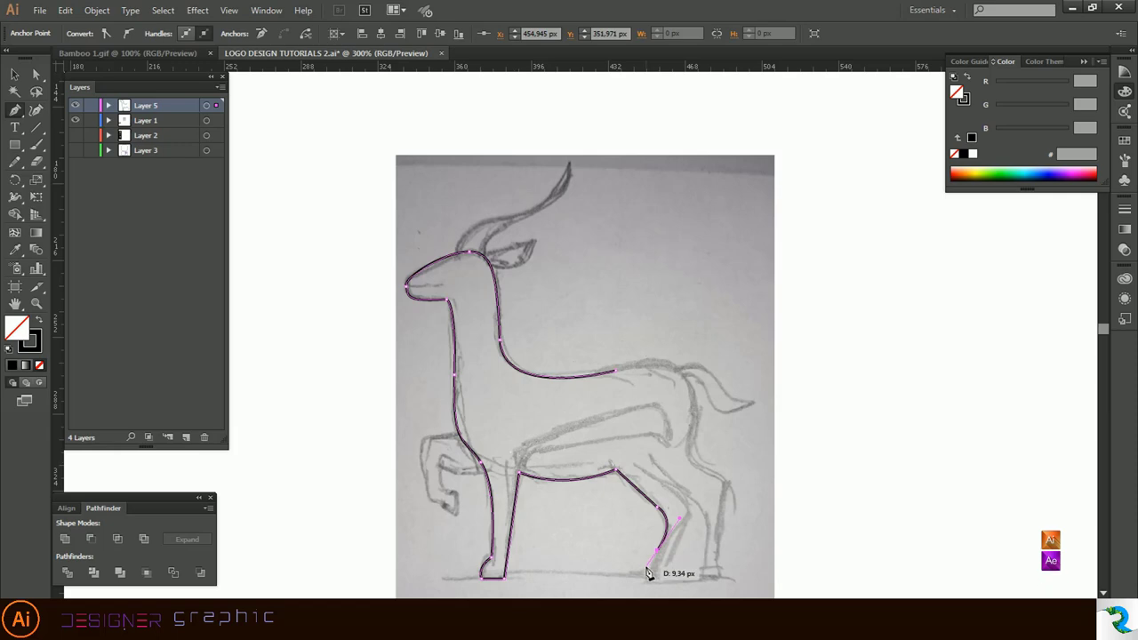
Step: Continue the body outline around the first hind hoof and up the back edge of that leg with the Pen tool
ctrl+click(638, 579)
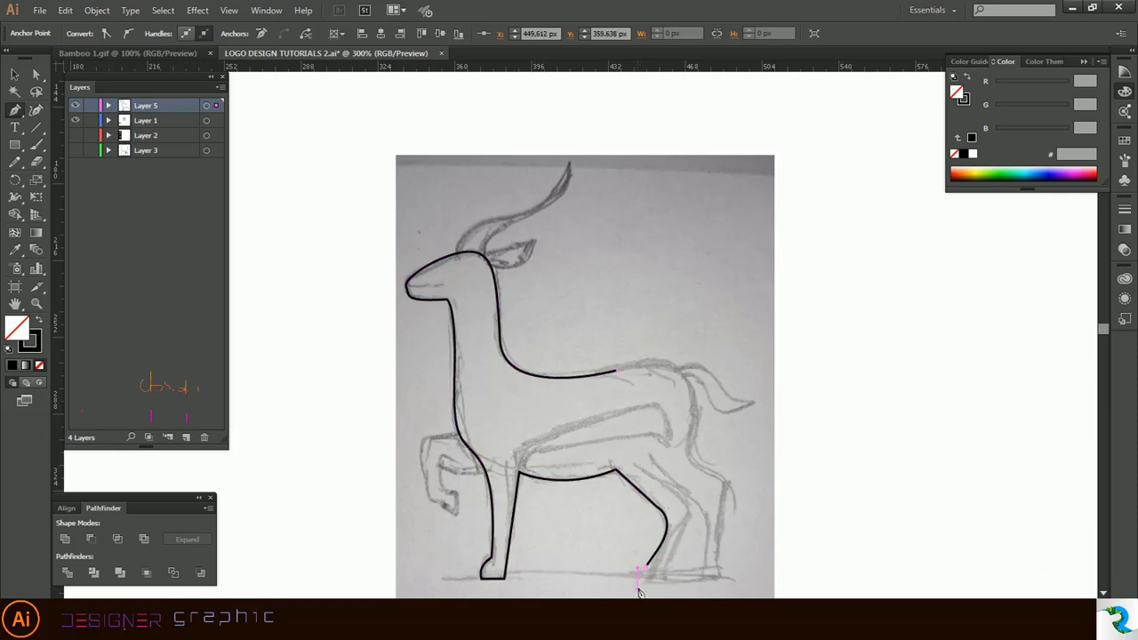
ctrl+click(638, 580)
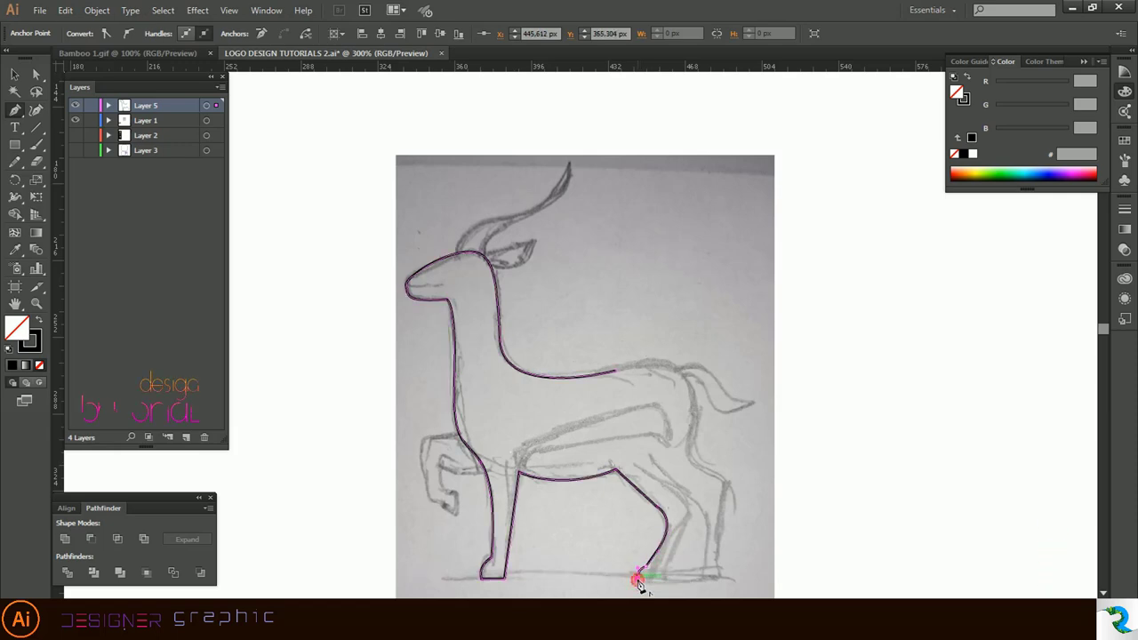
click(688, 519)
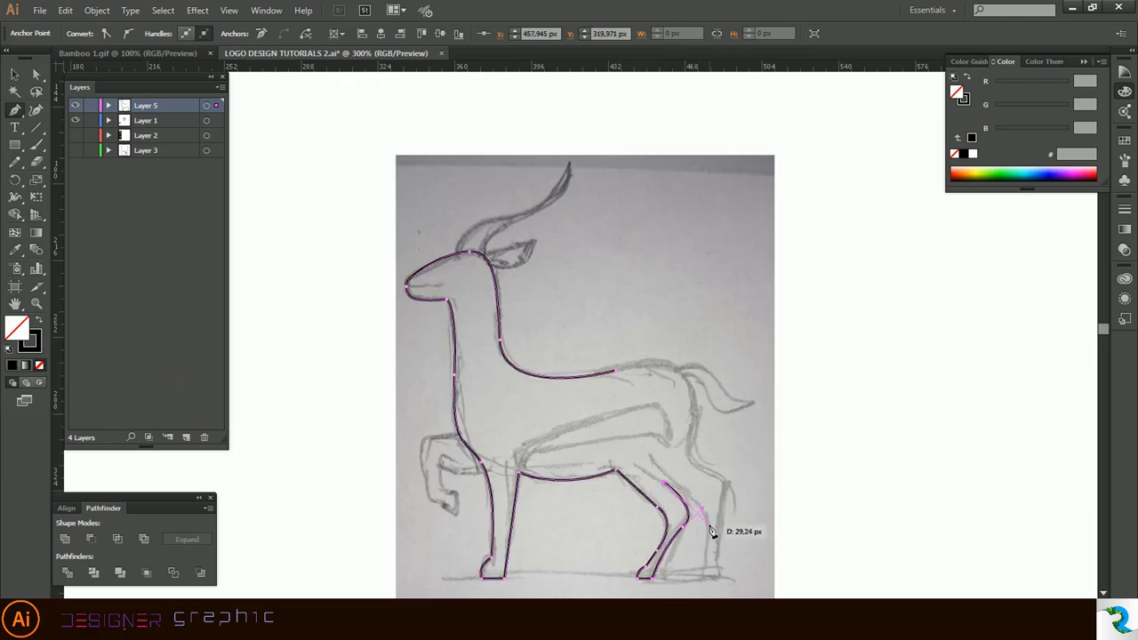
Step: Trace the front edge and hoof of the second hind leg along the sketch
drag(705, 529, 701, 588)
click(705, 529)
click(706, 567)
click(701, 578)
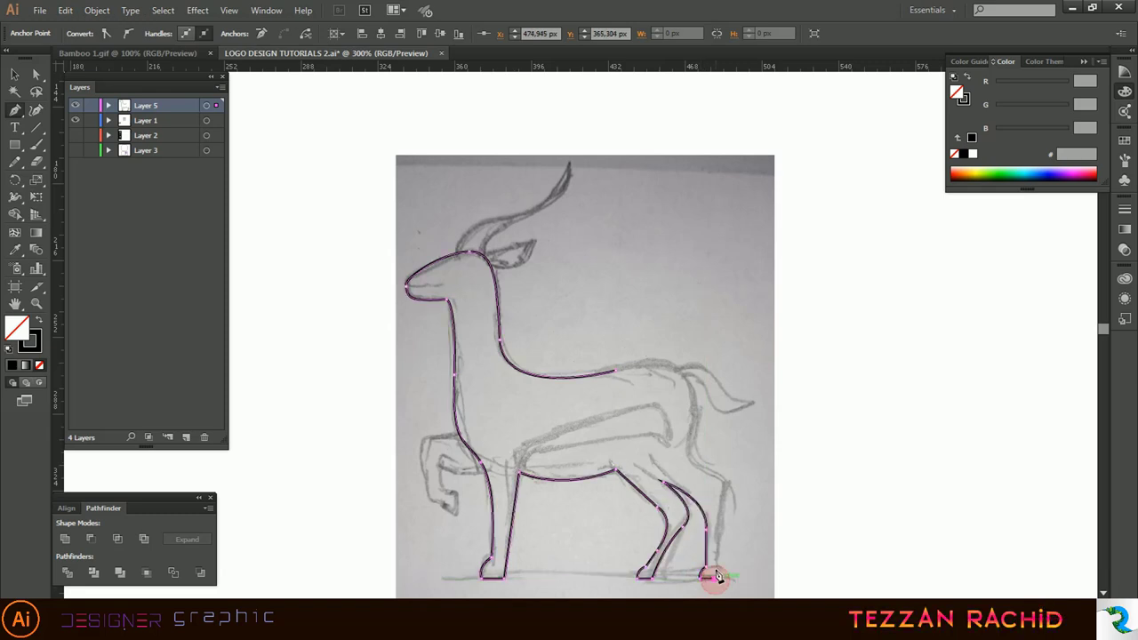
click(713, 577)
Step: Trace the rear leg's back edge and the rump, closing the body outline at the back, and deselect it
drag(727, 480, 692, 416)
drag(657, 360, 600, 348)
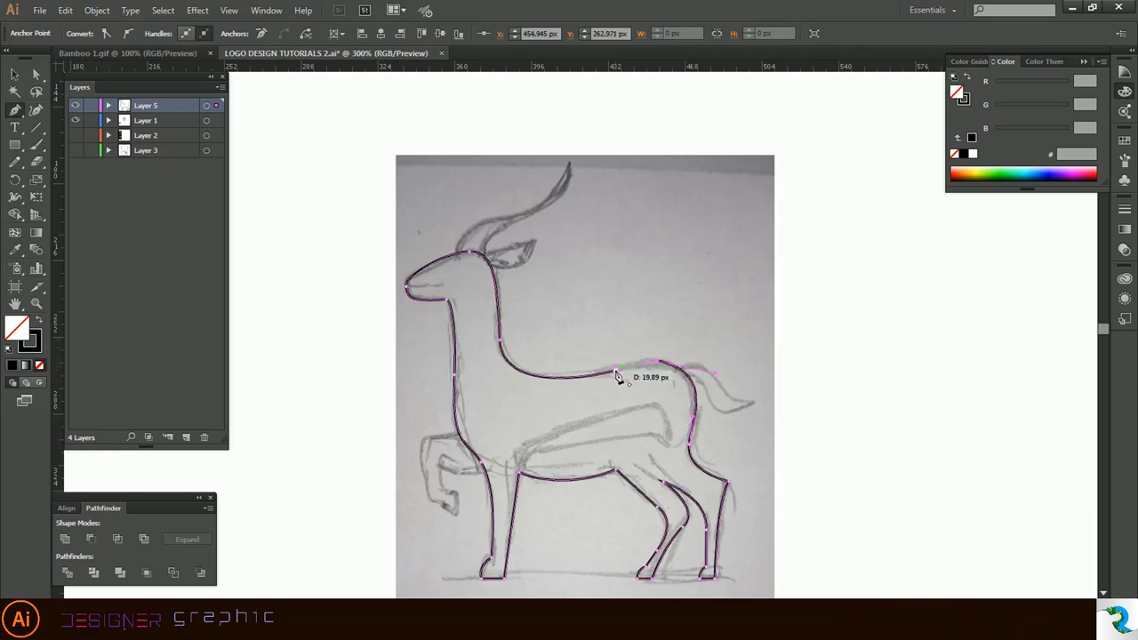
key(ctrl+shift+a)
Step: Draw the antelope's ear as a separate closed path that overlaps the head, and deselect it
click(471, 256)
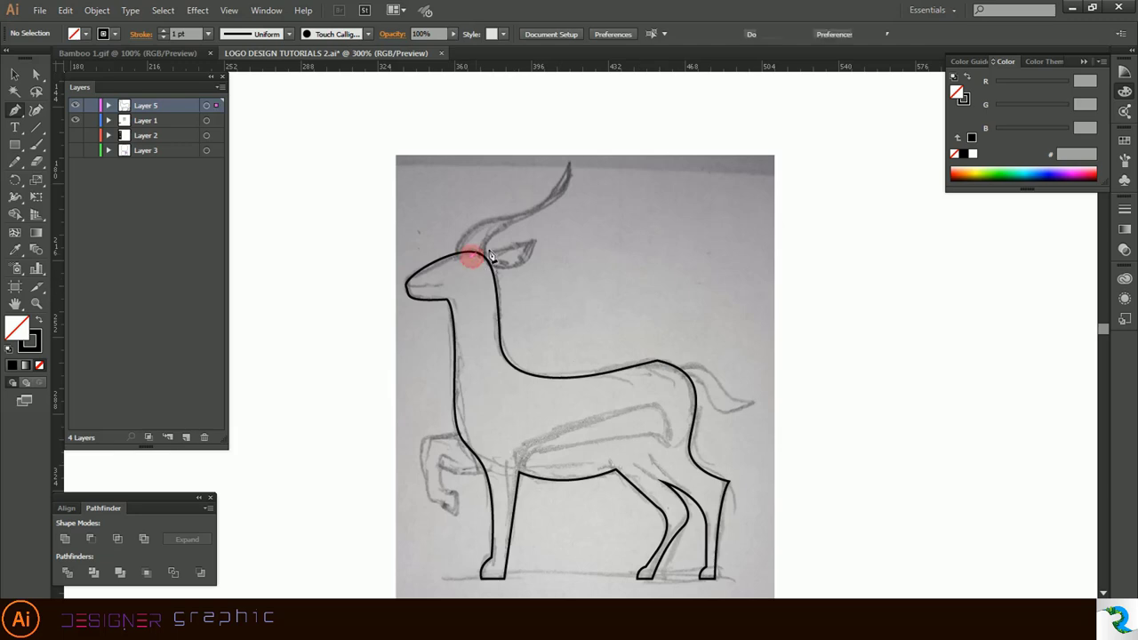
click(536, 239)
drag(530, 251, 528, 255)
click(528, 254)
click(471, 256)
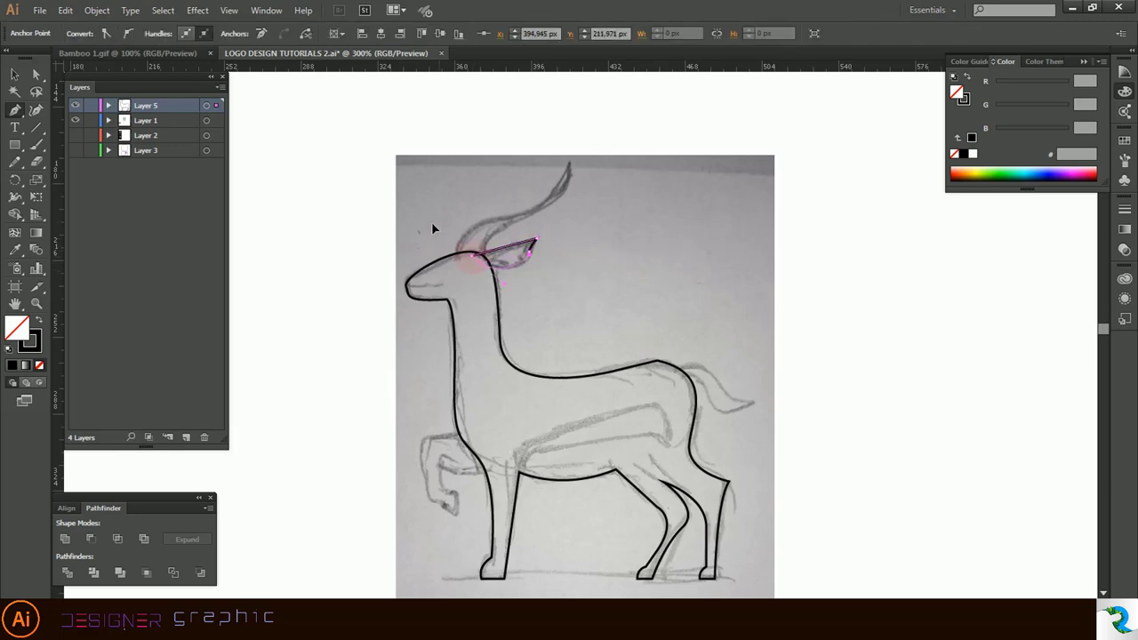
key(ctrl+shift+a)
Step: Draw the curved horn as a closed path from the head to the tip and back
click(452, 259)
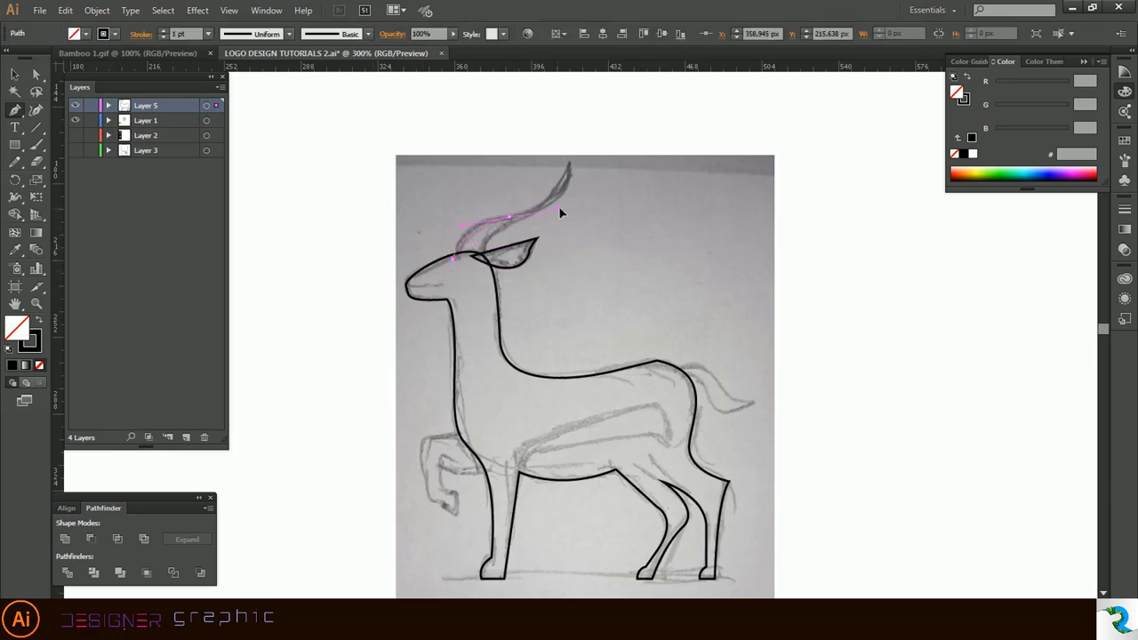
drag(560, 212, 560, 211)
drag(567, 164, 513, 226)
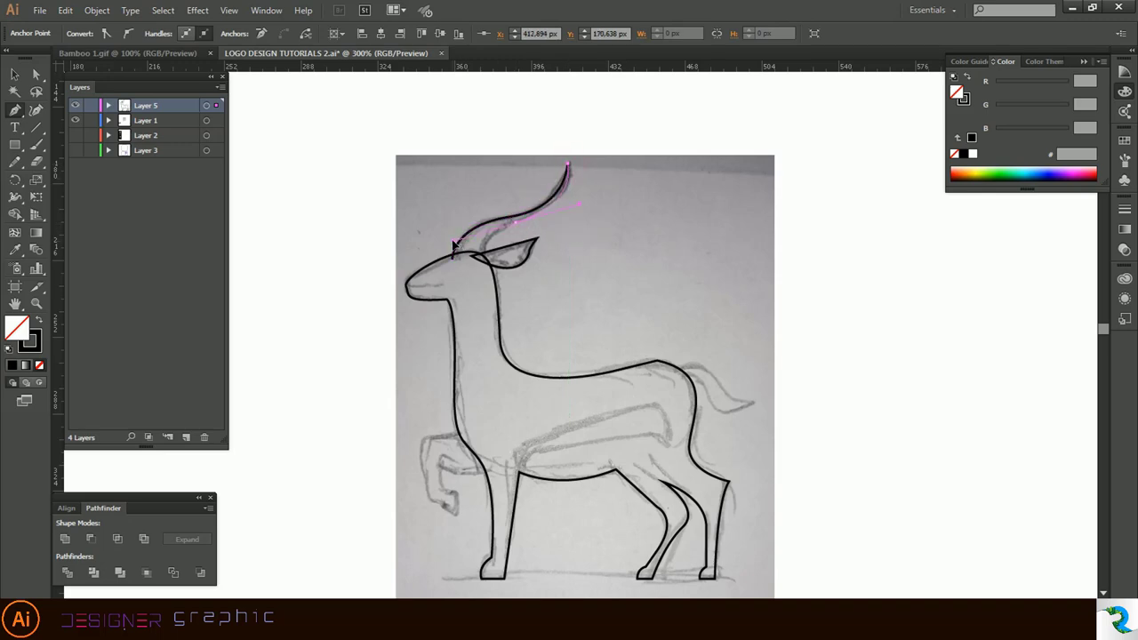
drag(454, 257, 480, 270)
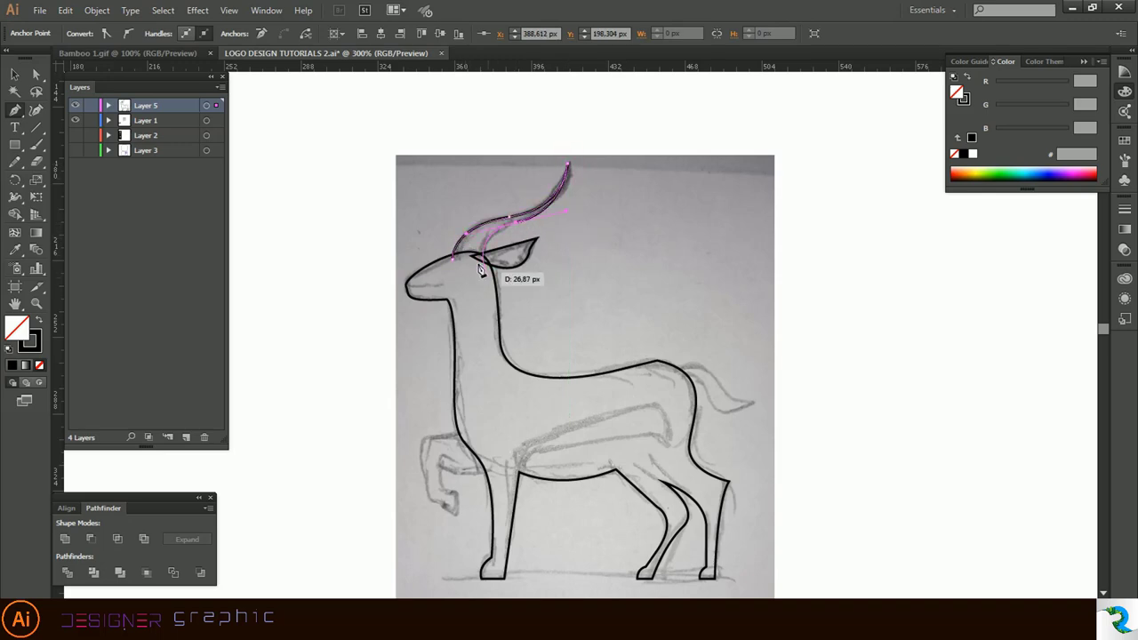
click(478, 268)
click(452, 258)
Step: Trace the top and front edge of the raised front leg down to its hoof
scroll(407, 464, down, 5)
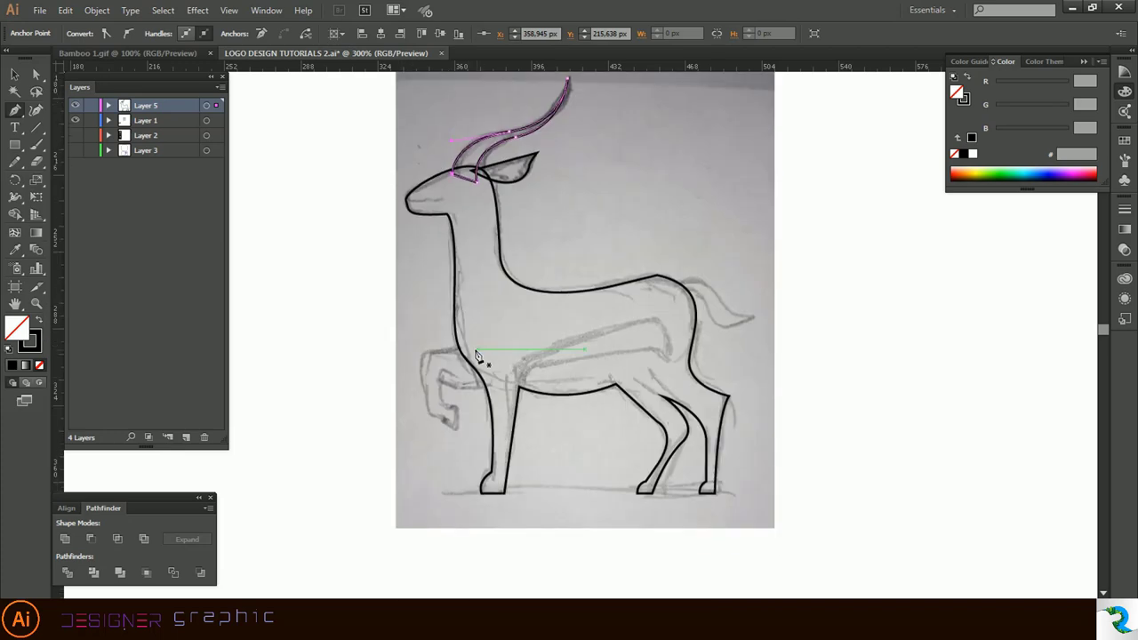
click(467, 348)
click(426, 350)
key(ctrl+z)
click(430, 350)
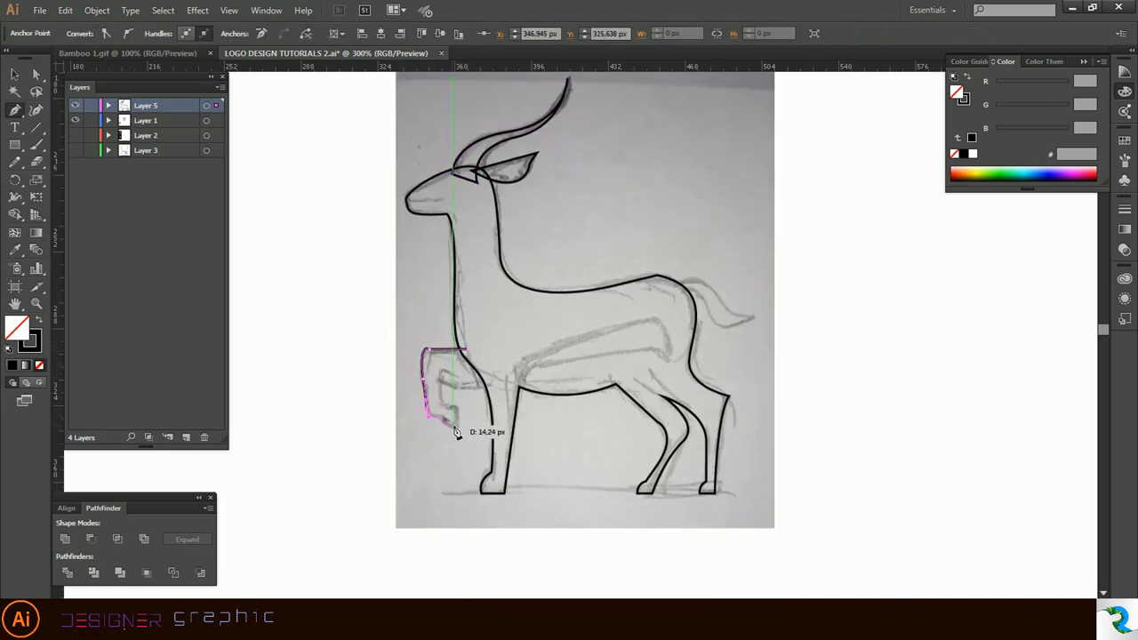
scroll(454, 428, up, 1)
drag(453, 428, 454, 449)
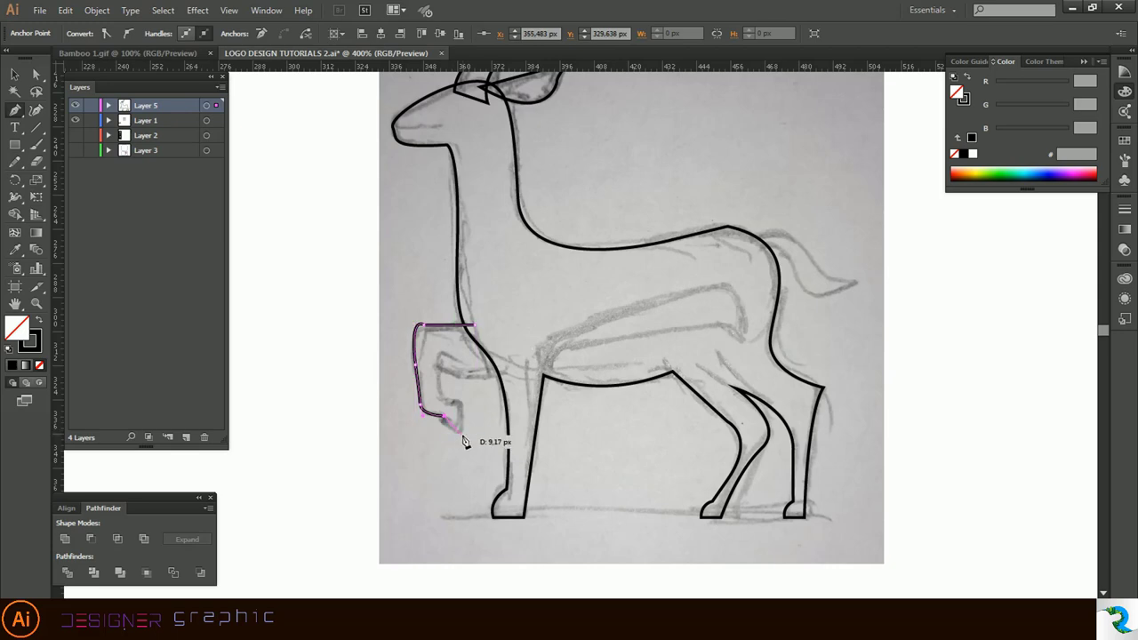
Step: Trace the raised leg's hoof and inner edge, and close the path inside the body
drag(484, 434, 484, 433)
click(462, 432)
click(461, 405)
drag(442, 397, 436, 356)
click(504, 366)
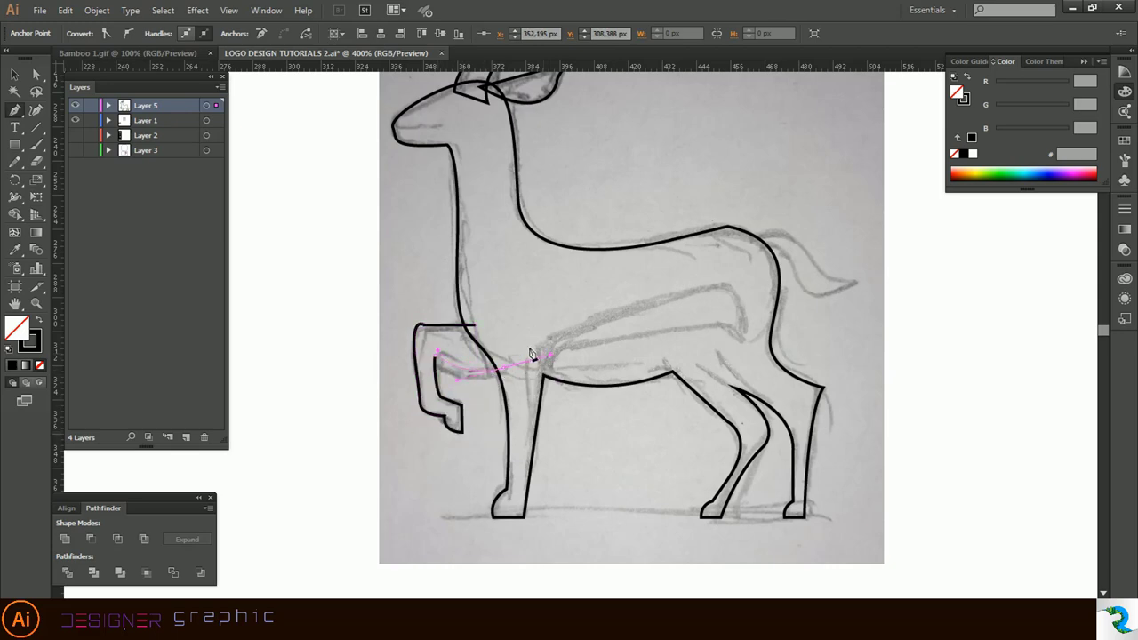
click(474, 325)
Step: Draw the long curved flank stripe above the belly as a closed path following the sketch
scroll(622, 462, up, 1)
click(542, 377)
drag(596, 336, 661, 320)
click(710, 305)
drag(743, 358, 731, 436)
drag(703, 343, 661, 352)
click(550, 369)
click(540, 380)
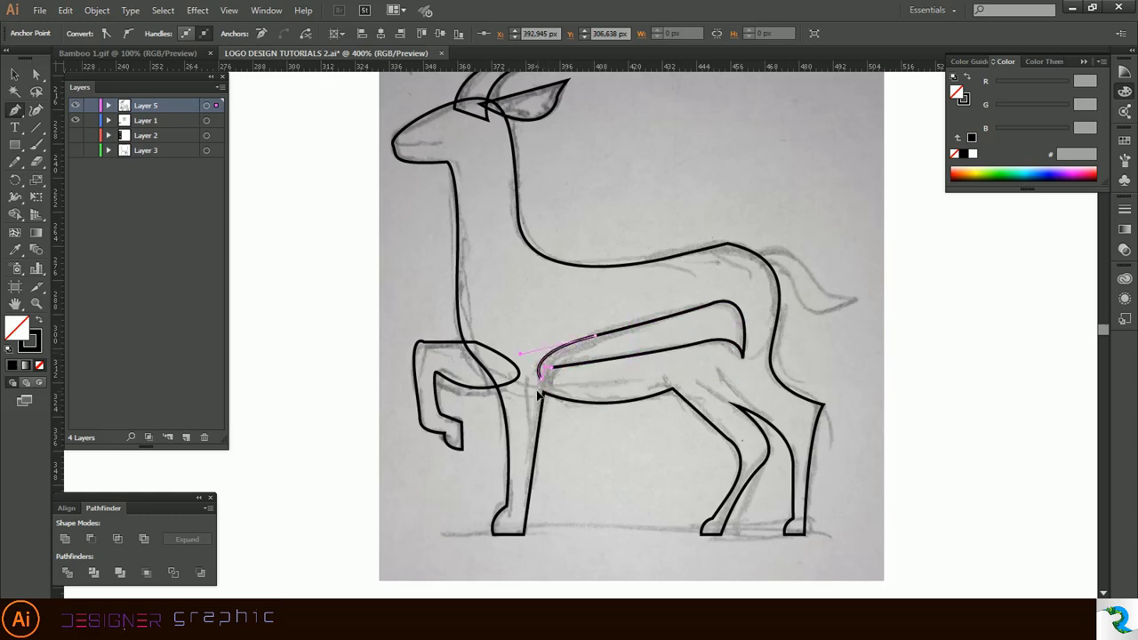
Step: Draw the curved tail as a closed path that overlaps the rump
click(745, 258)
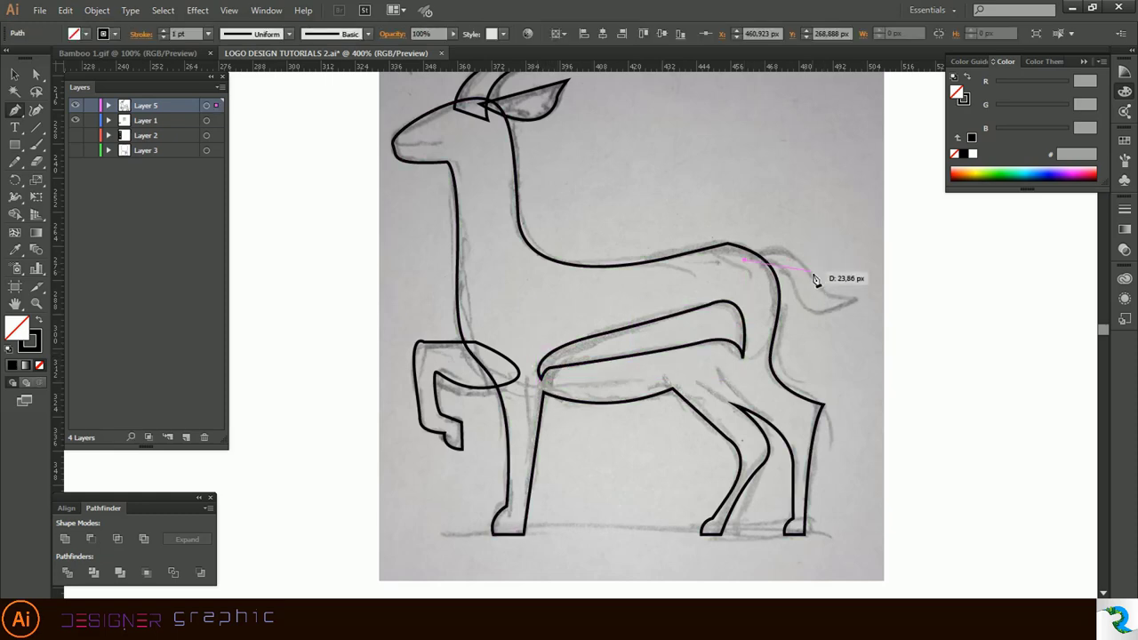
drag(811, 271, 796, 294)
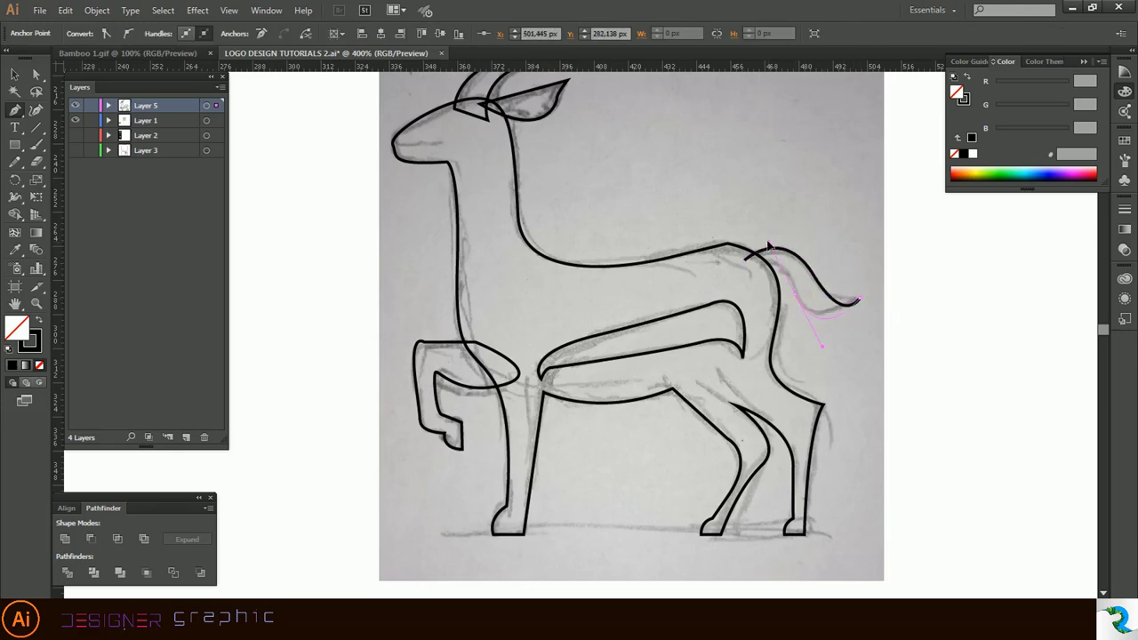
drag(746, 258, 748, 335)
key(ctrl+z)
drag(812, 312, 749, 275)
drag(720, 311, 719, 311)
scroll(770, 468, up, 1)
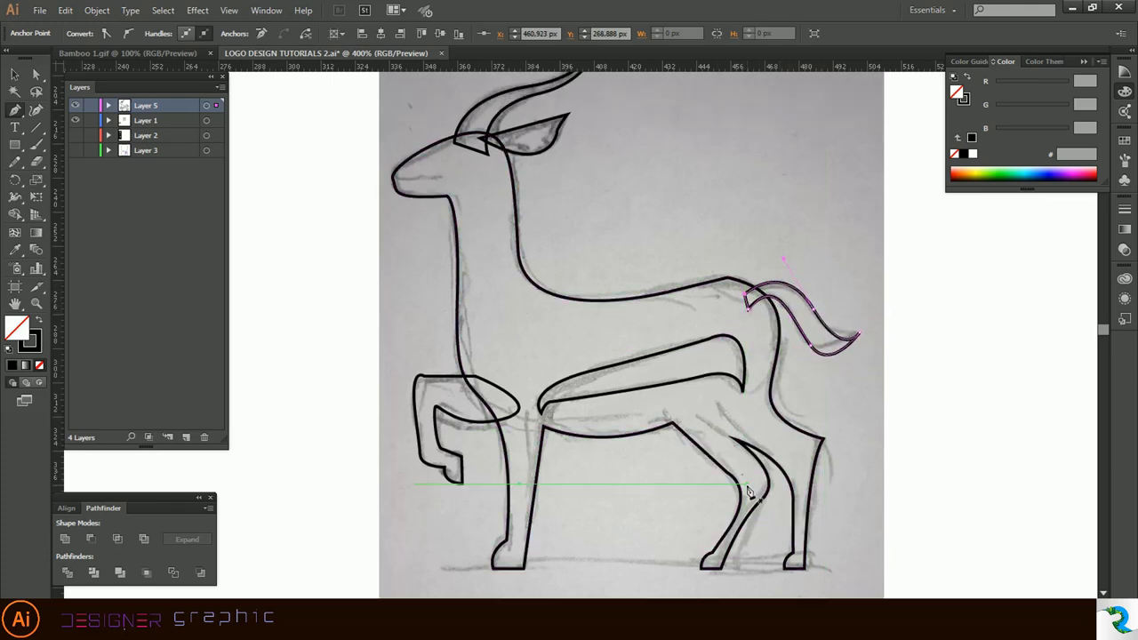
Step: Select all the traced antelope paths and swap fill and stroke for a black fill with no outline
scroll(740, 198, down, 1)
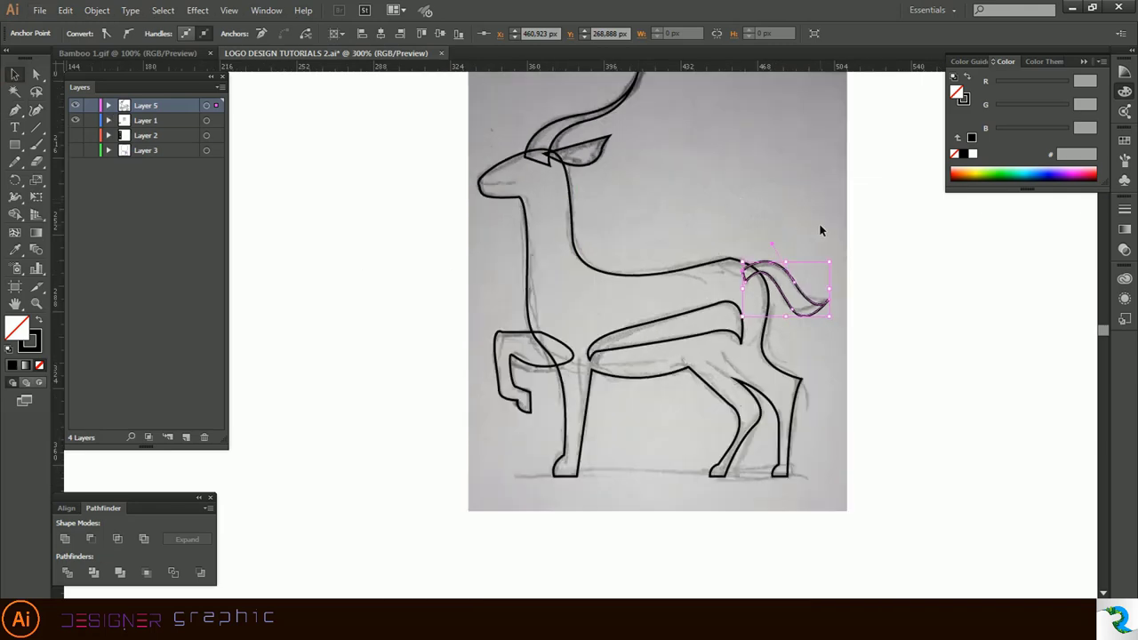
scroll(836, 235, up, 3)
click(863, 240)
drag(394, 142, 856, 496)
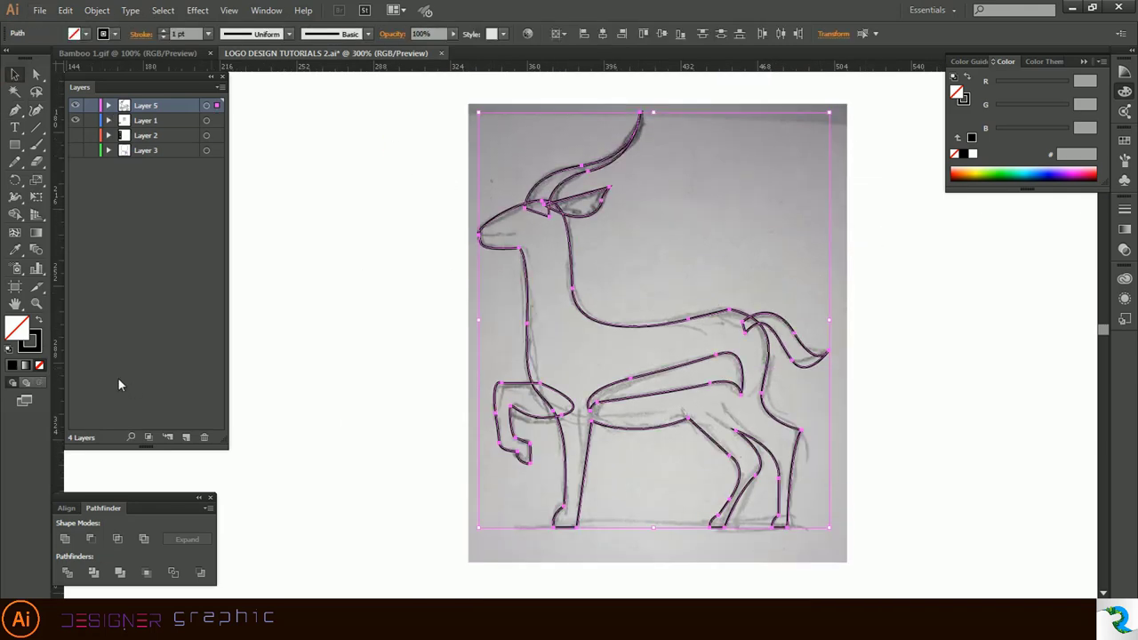
click(38, 320)
Step: Merge the overlapping areas around the head and the raised leg into the body with the Shape Builder tool
click(23, 214)
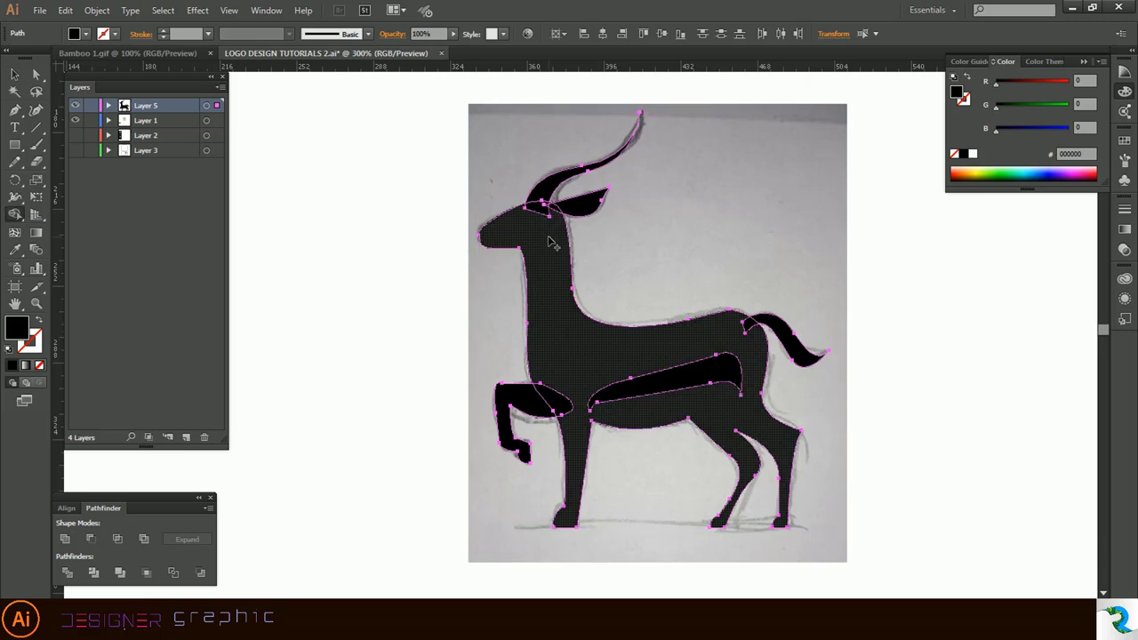
drag(553, 205, 555, 247)
drag(548, 400, 574, 391)
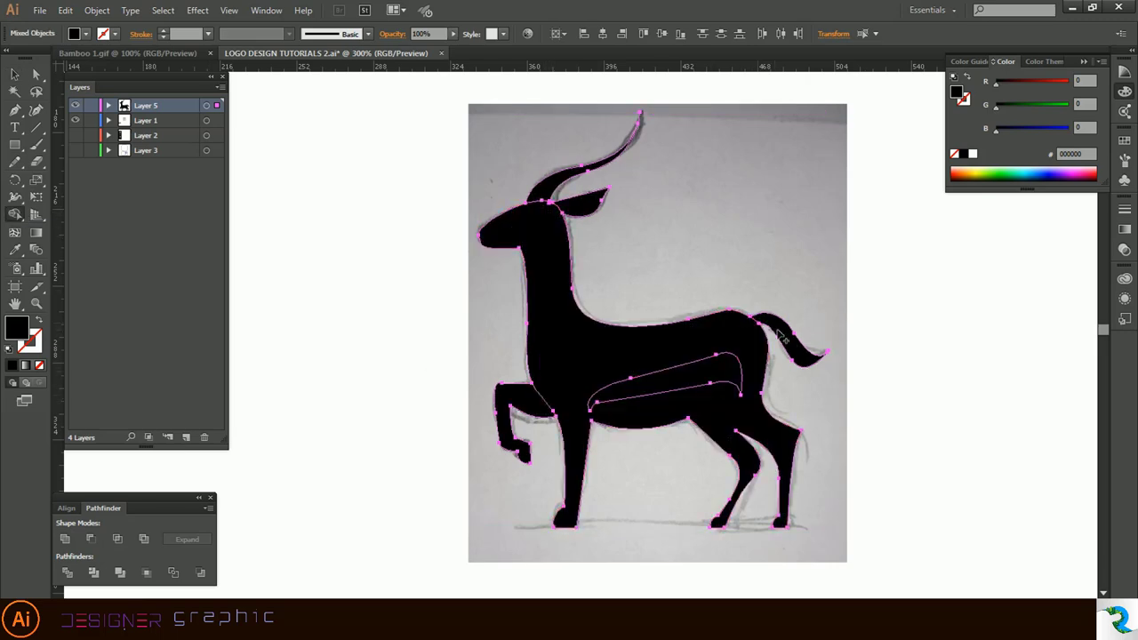
Step: Fill the flank stripe with white using Shape Builder, and deselect the artwork
click(972, 155)
click(725, 377)
click(15, 76)
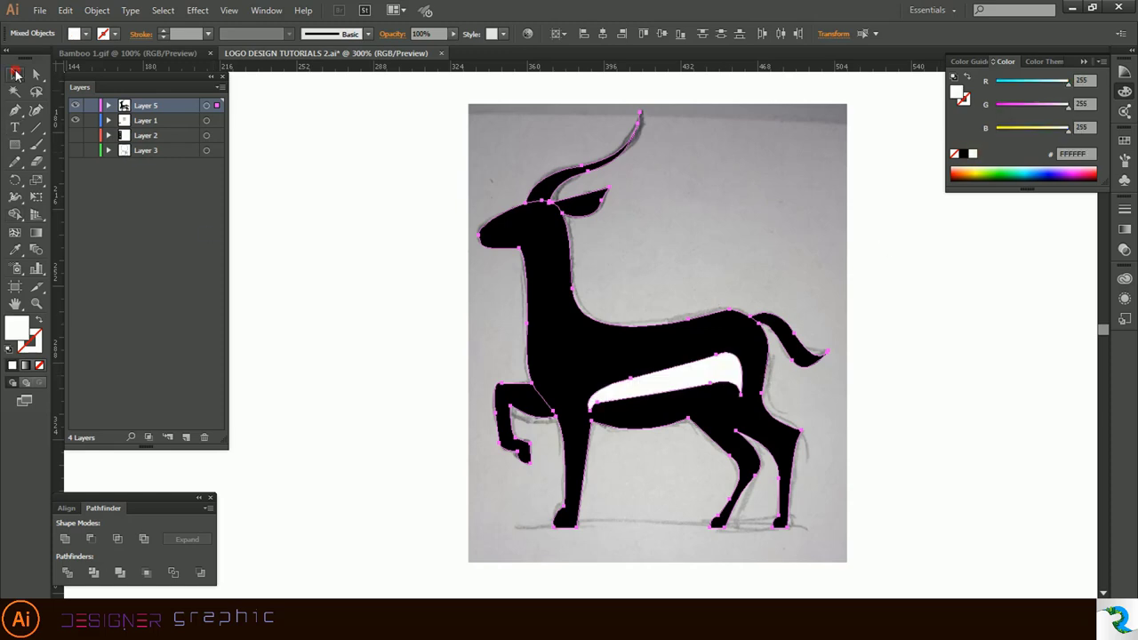
click(356, 231)
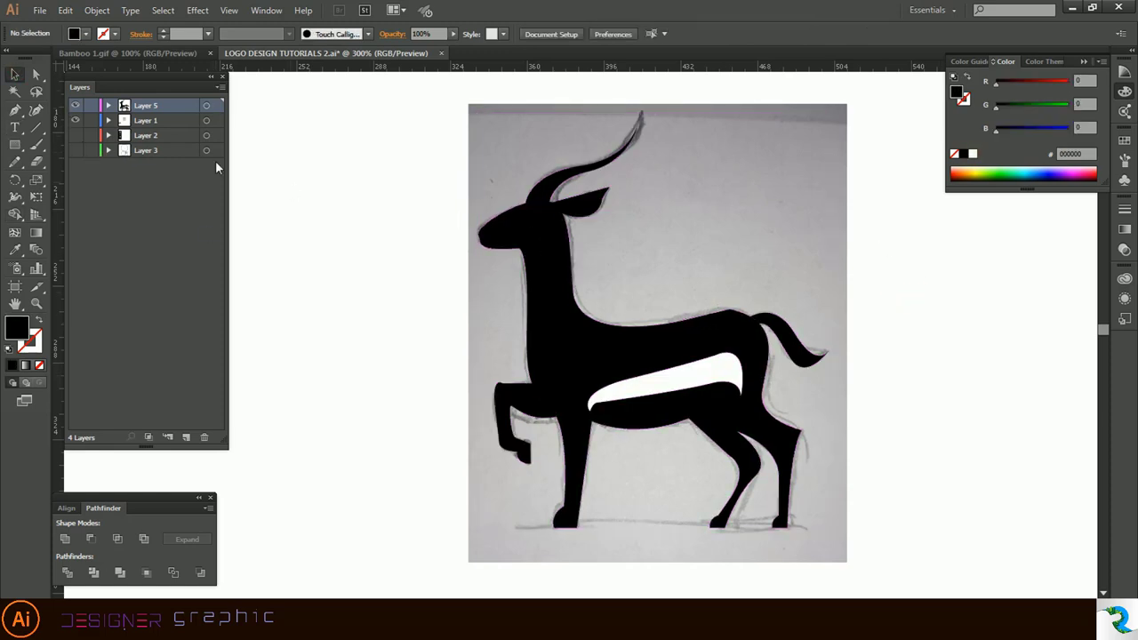
Step: Find the clipped sketch image within Layer 1 and hide it
click(108, 121)
click(108, 121)
click(109, 151)
click(108, 151)
click(108, 105)
click(108, 105)
click(108, 120)
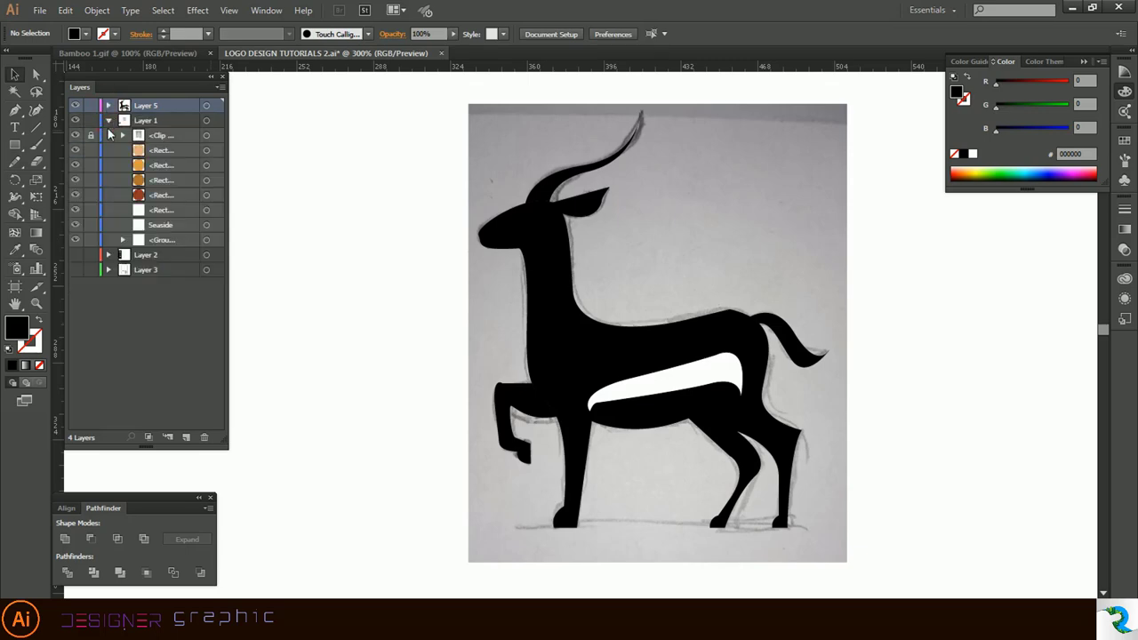
click(76, 135)
click(107, 120)
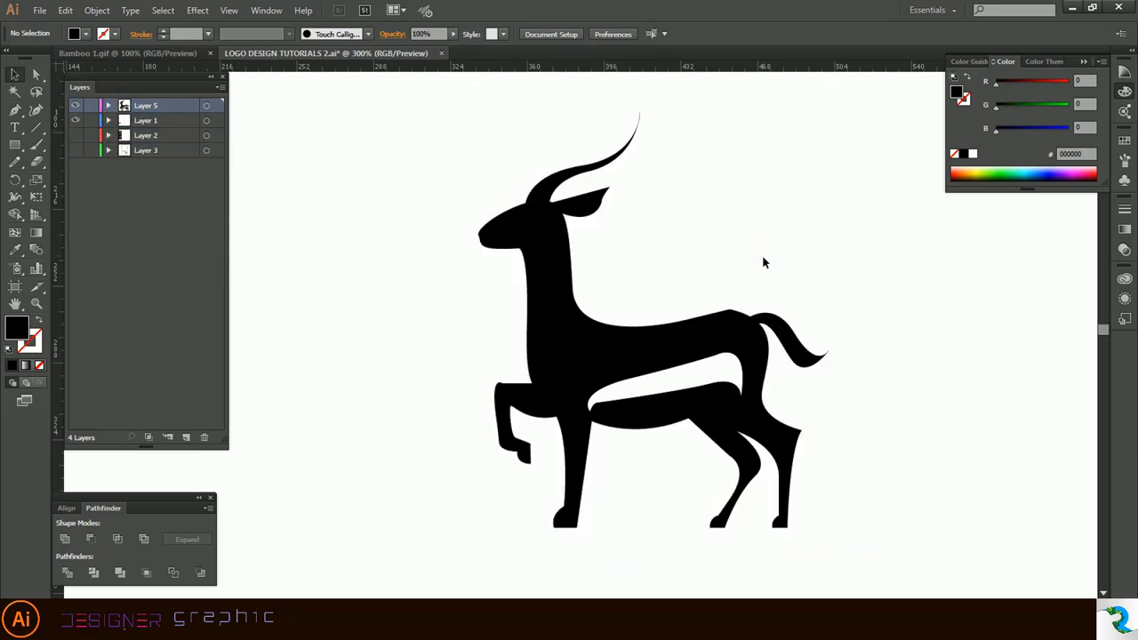
Step: Round the corner point on top of the antelope's rump with the Direct Selection tool
click(38, 75)
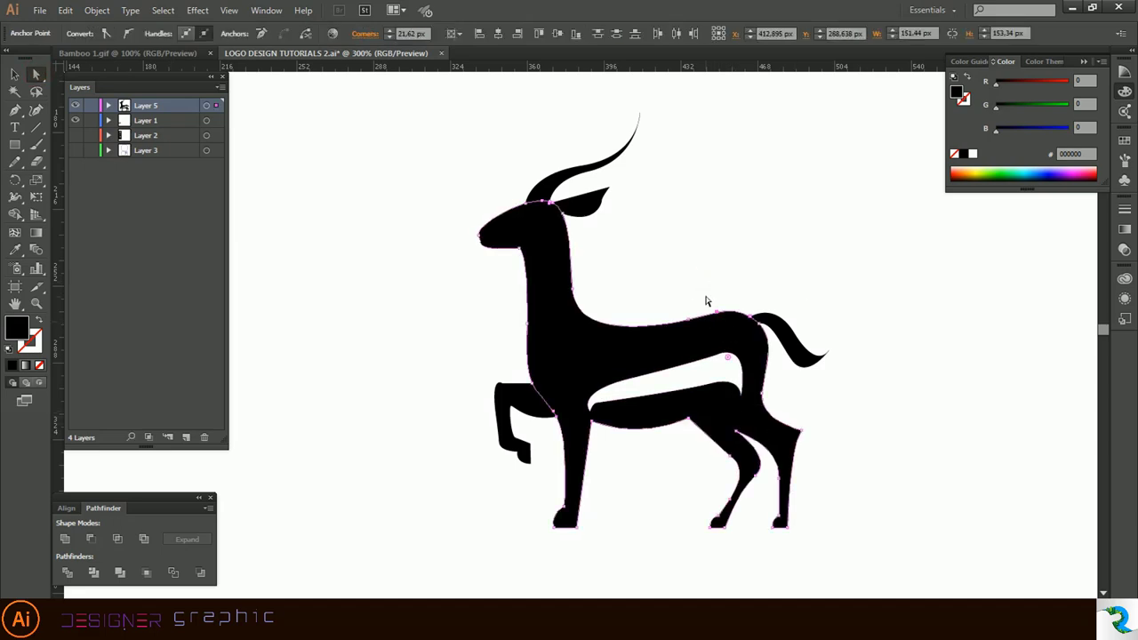
scroll(505, 392, up, 4)
click(495, 365)
drag(495, 352, 559, 240)
click(545, 317)
Step: Slightly round the pointed hock corner at the back of the rearmost hind leg
scroll(545, 317, down, 4)
drag(955, 380, 916, 396)
scroll(917, 396, up, 5)
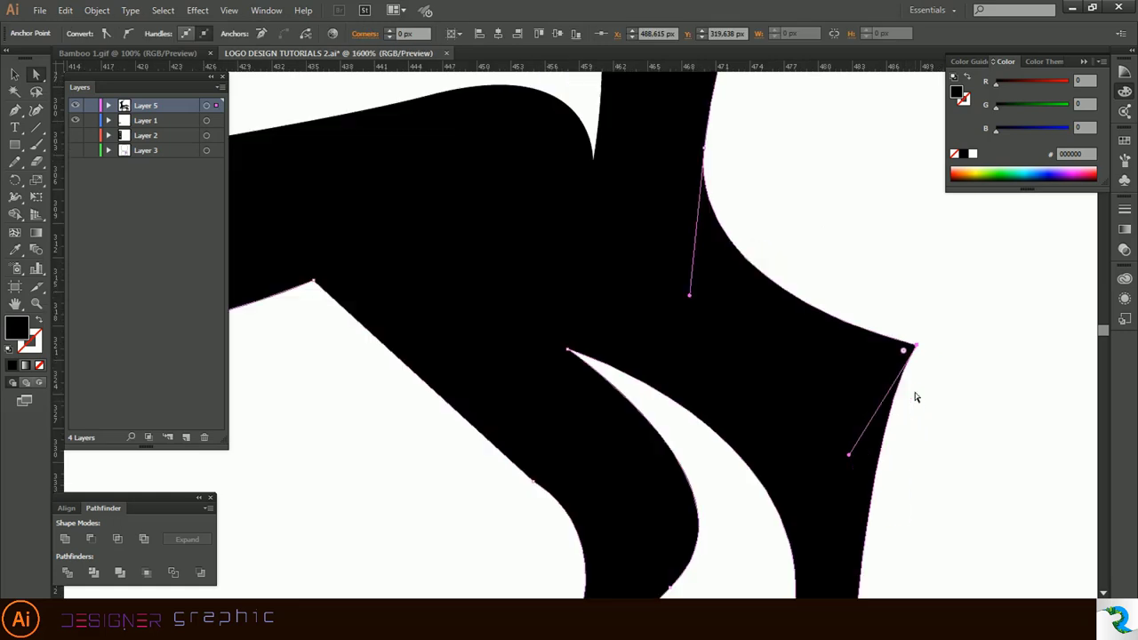
drag(904, 351, 896, 366)
click(922, 419)
scroll(924, 421, down, 5)
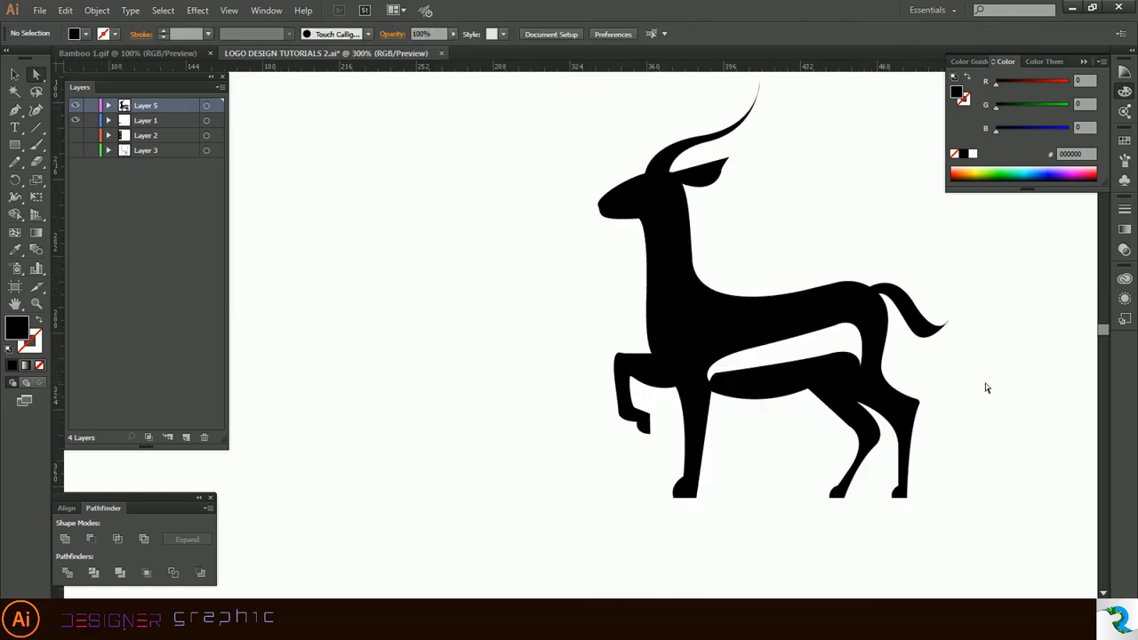
scroll(749, 174, up, 5)
drag(656, 172, 553, 215)
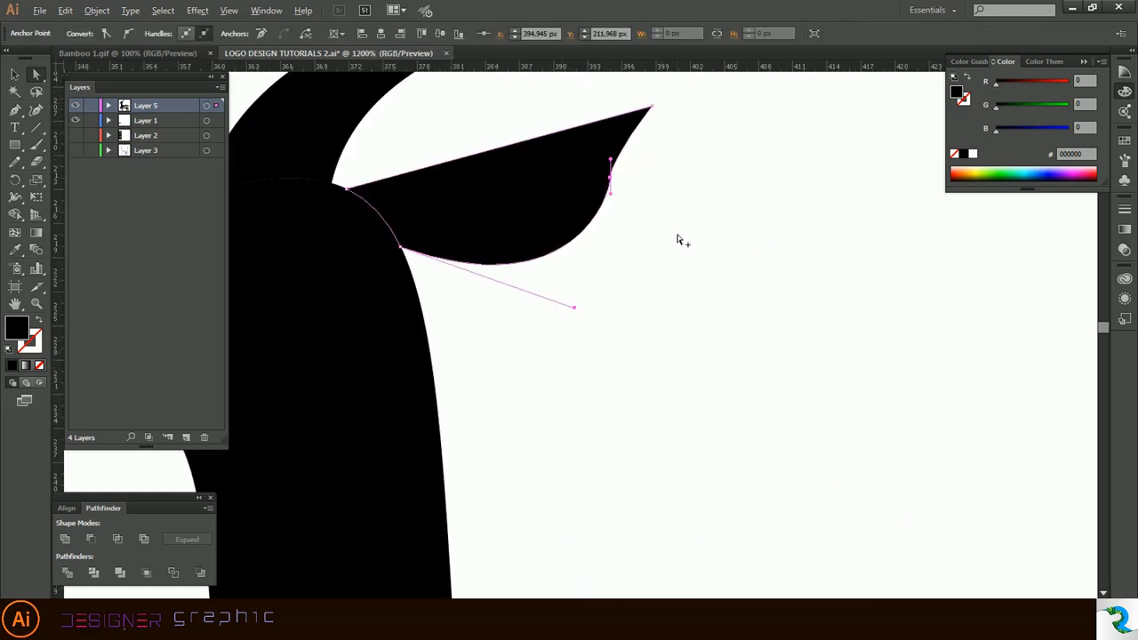
scroll(679, 239, down, 5)
click(725, 270)
scroll(727, 271, up, 1)
scroll(726, 273, down, 1)
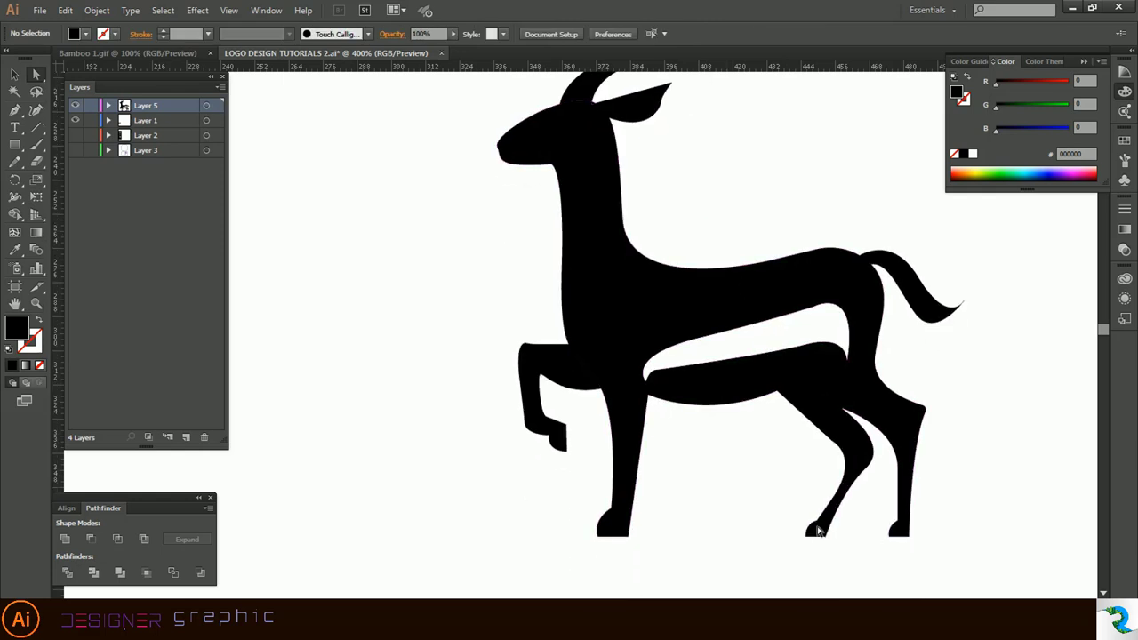
Step: Round the ankle corner of the raised front leg and select the sharp corner of its hoof for rounding
scroll(559, 465, up, 5)
drag(503, 391, 537, 353)
drag(513, 372, 515, 395)
click(521, 447)
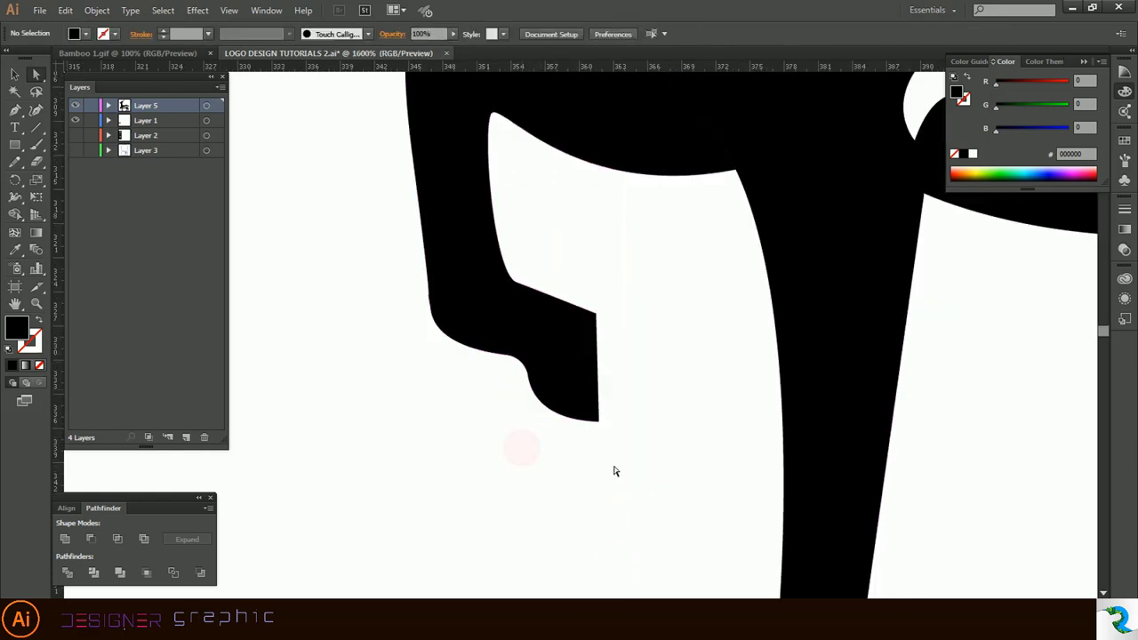
drag(636, 301, 582, 340)
Step: Round the rear bottom corner of the standing front leg's hoof
scroll(652, 381, down, 5)
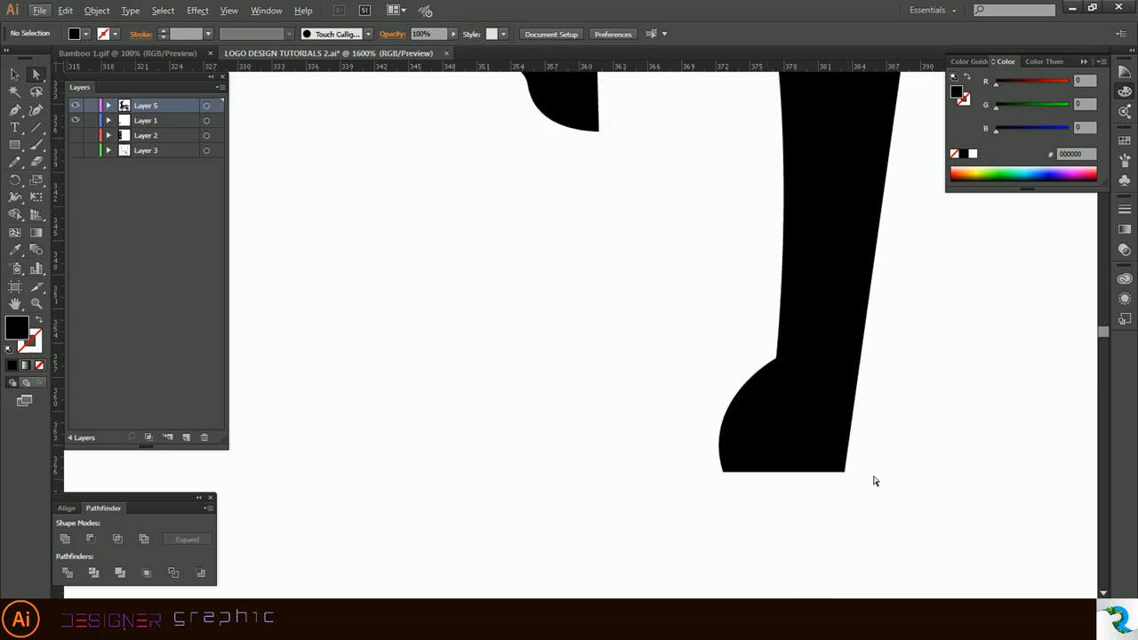
drag(874, 478, 829, 457)
mouse_move(749, 349)
mouse_down()
mouse_move(784, 370)
mouse_move(750, 343)
mouse_up()
click(714, 384)
Step: Round the rear bottom corner of the first hind leg's hoof
scroll(712, 393, down, 4)
scroll(969, 416, up, 4)
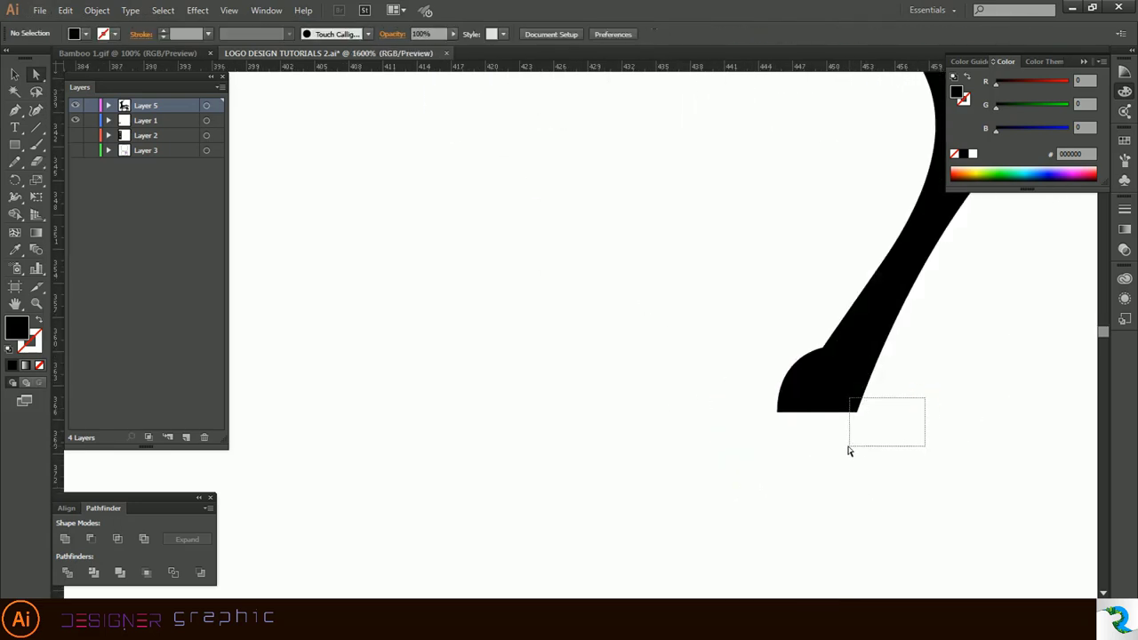
drag(848, 451, 844, 427)
scroll(762, 380, down, 1)
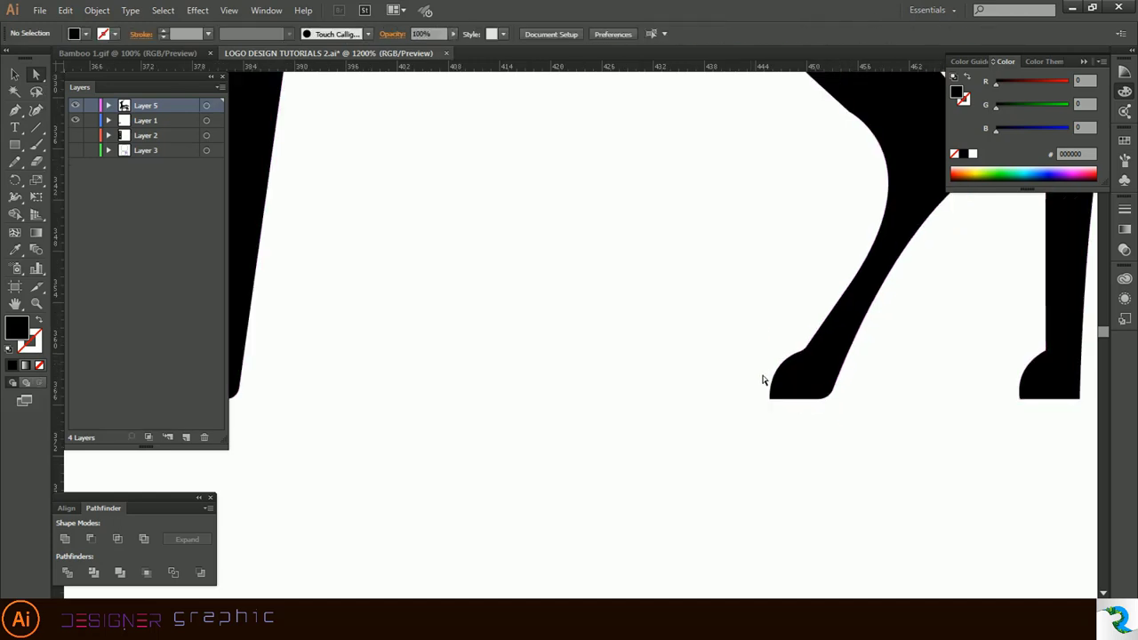
Step: Round the rear bottom corner of the rearmost hind leg's hoof
scroll(763, 380, right, 2)
scroll(837, 344, up, 3)
drag(826, 351, 859, 382)
drag(832, 360, 821, 350)
drag(966, 457, 929, 510)
drag(924, 486, 902, 466)
click(972, 460)
scroll(974, 460, down, 6)
scroll(978, 452, up, 2)
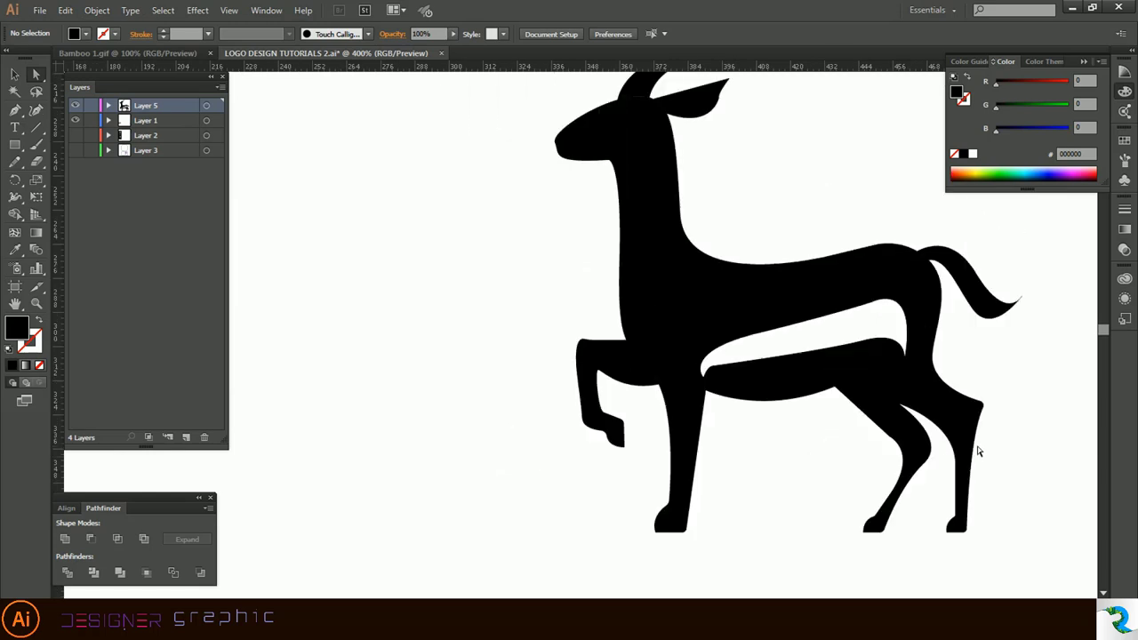
Step: Inspect the anchor points at the front tip of the white belly patch and the outline of the whole body
scroll(978, 451, up, 3)
scroll(975, 459, down, 2)
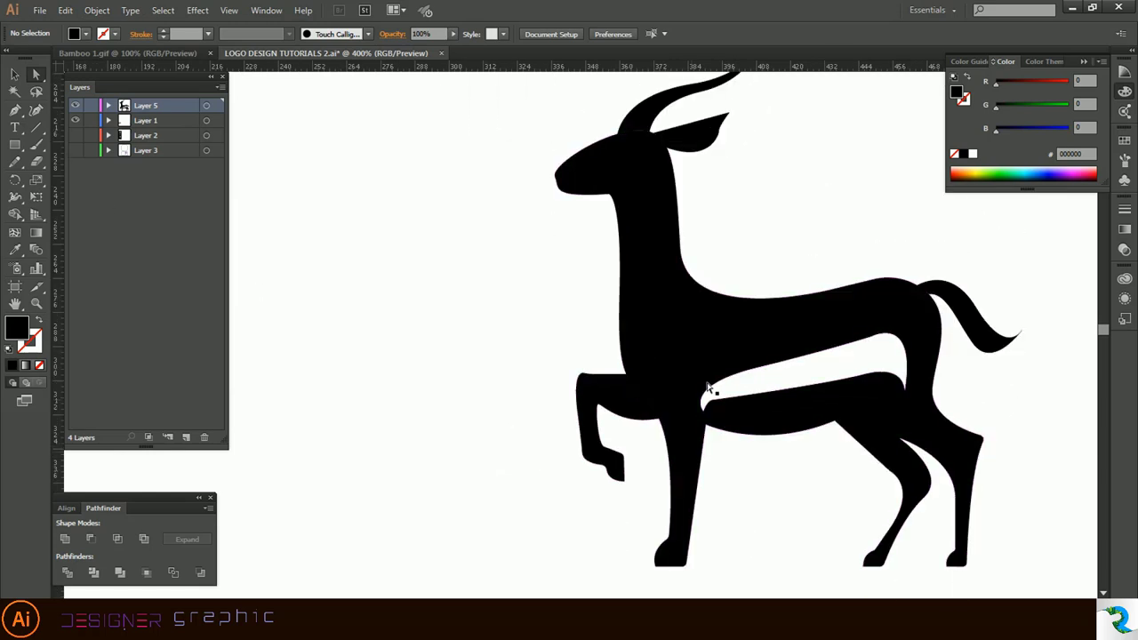
scroll(866, 325, up, 3)
scroll(777, 485, down, 1)
click(407, 498)
scroll(407, 516, up, 4)
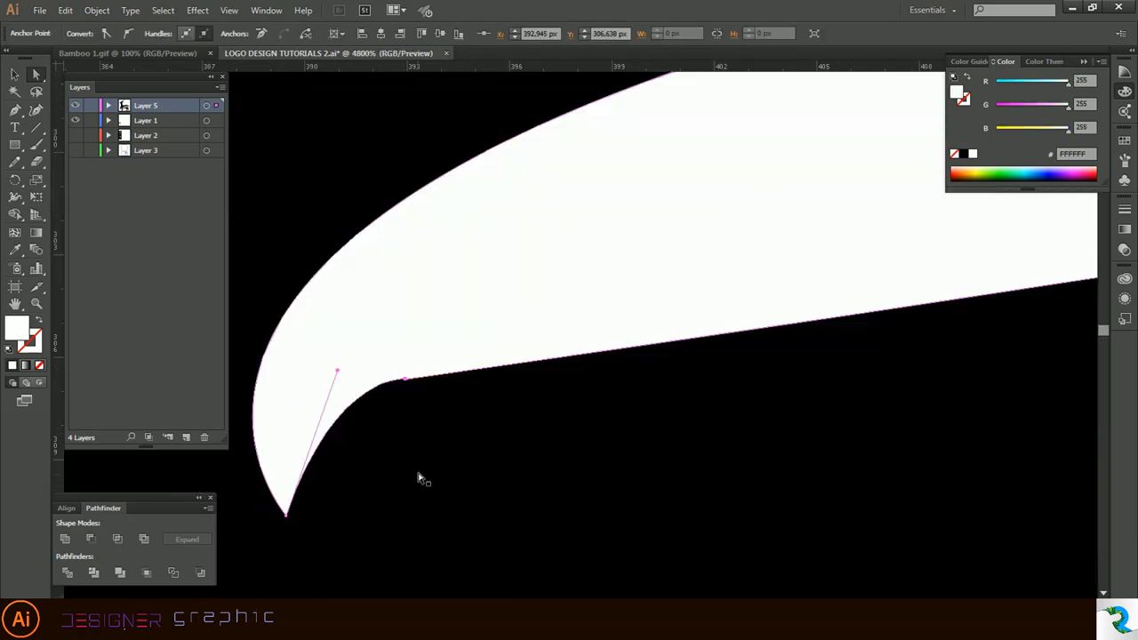
click(418, 480)
scroll(432, 534, down, 4)
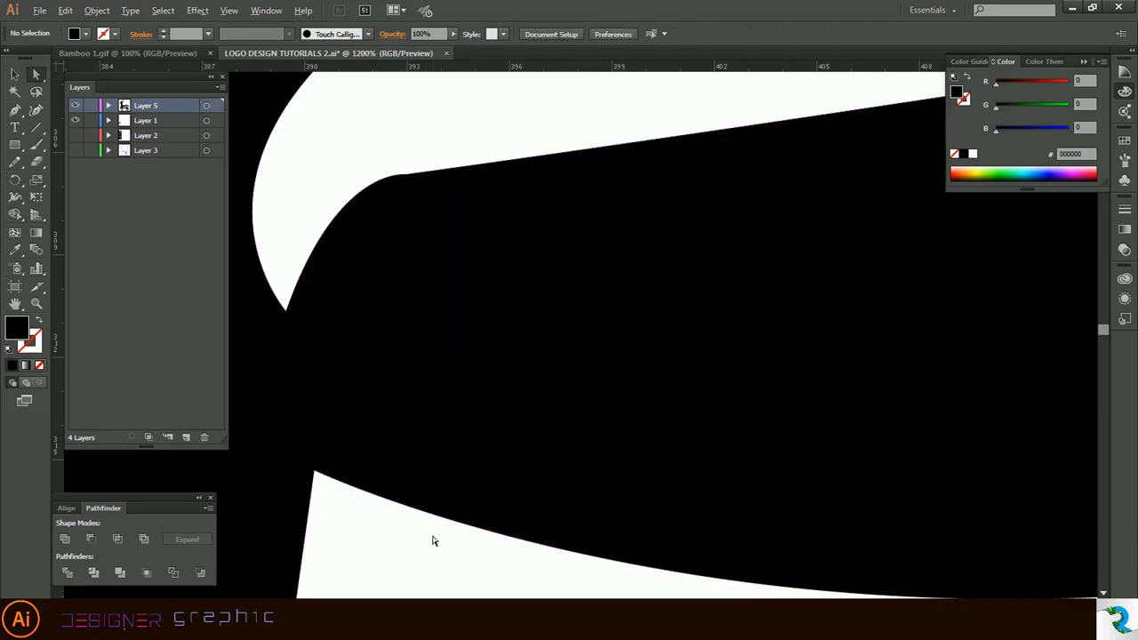
scroll(434, 533, down, 8)
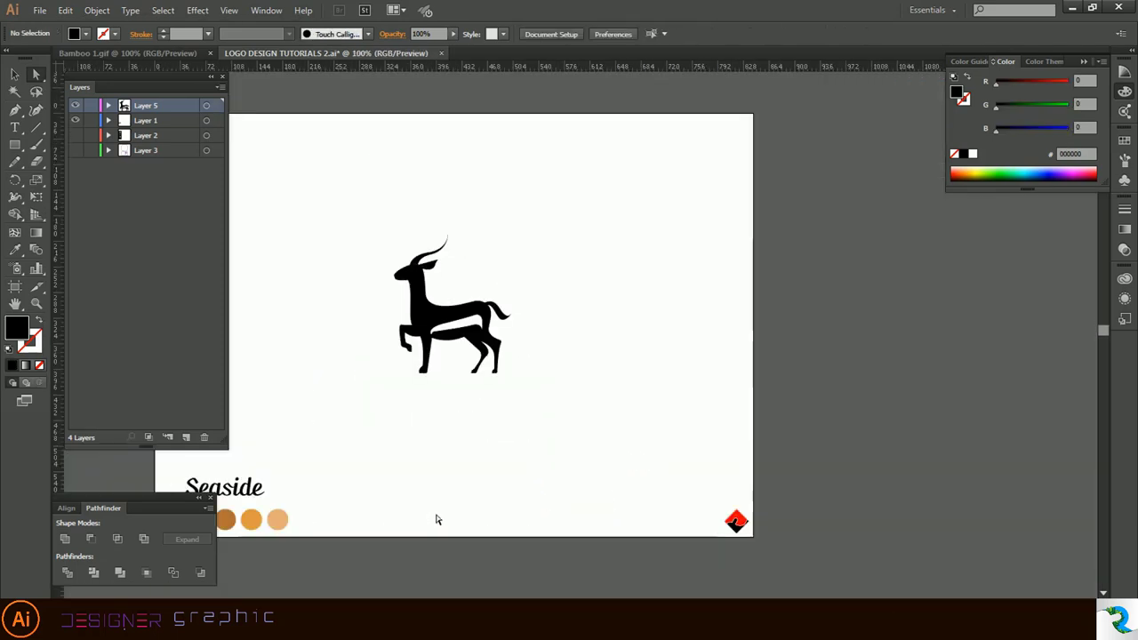
scroll(438, 519, left, 6)
scroll(646, 339, up, 1)
scroll(646, 339, down, 2)
click(15, 75)
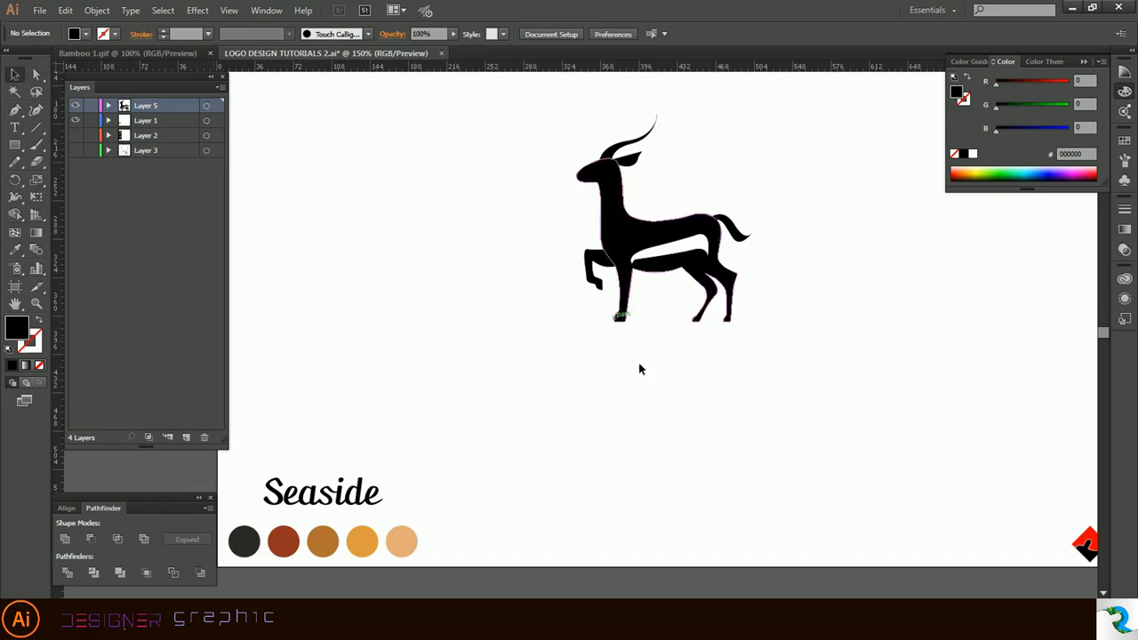
click(628, 312)
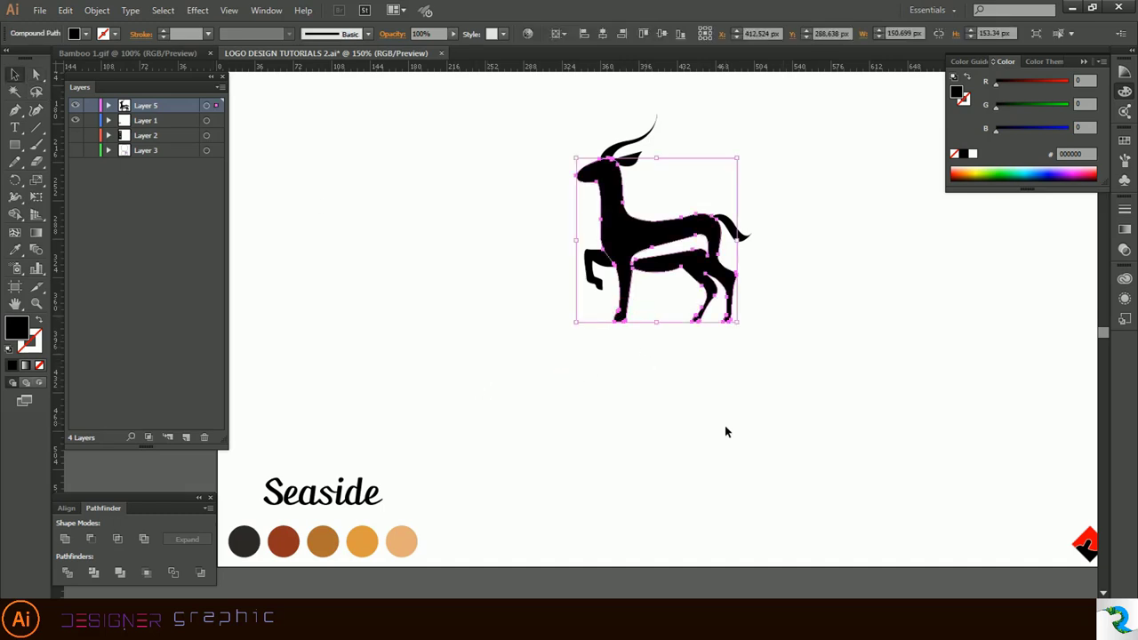
click(896, 422)
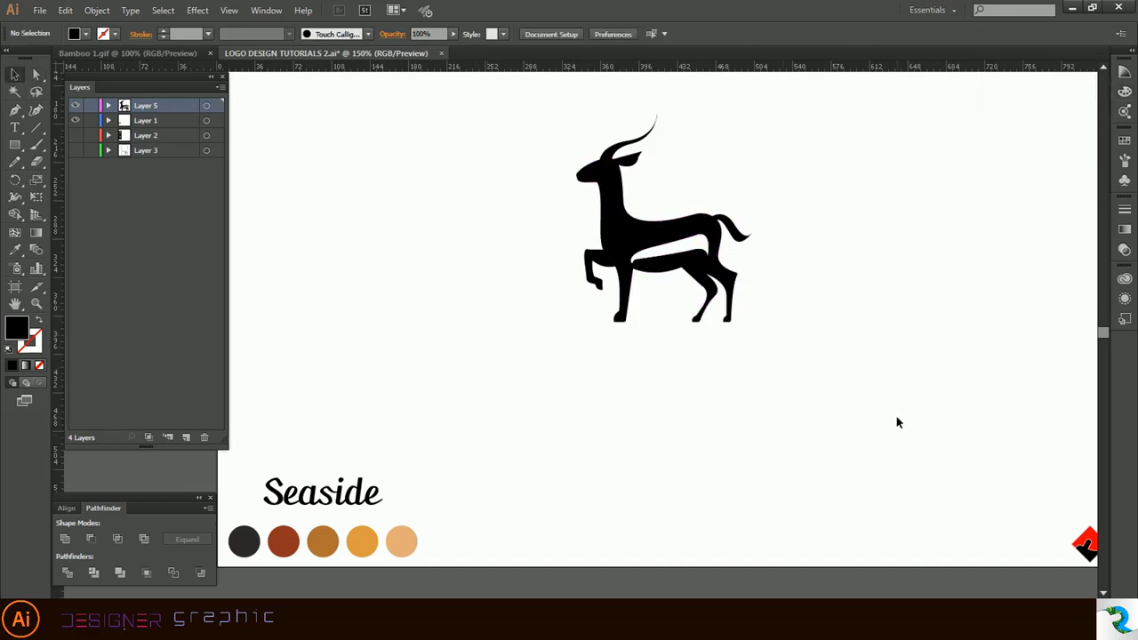
Step: Fill the white belly patch with the light peach swatch from the Seaside palette using the Eyedropper
click(667, 249)
key(i)
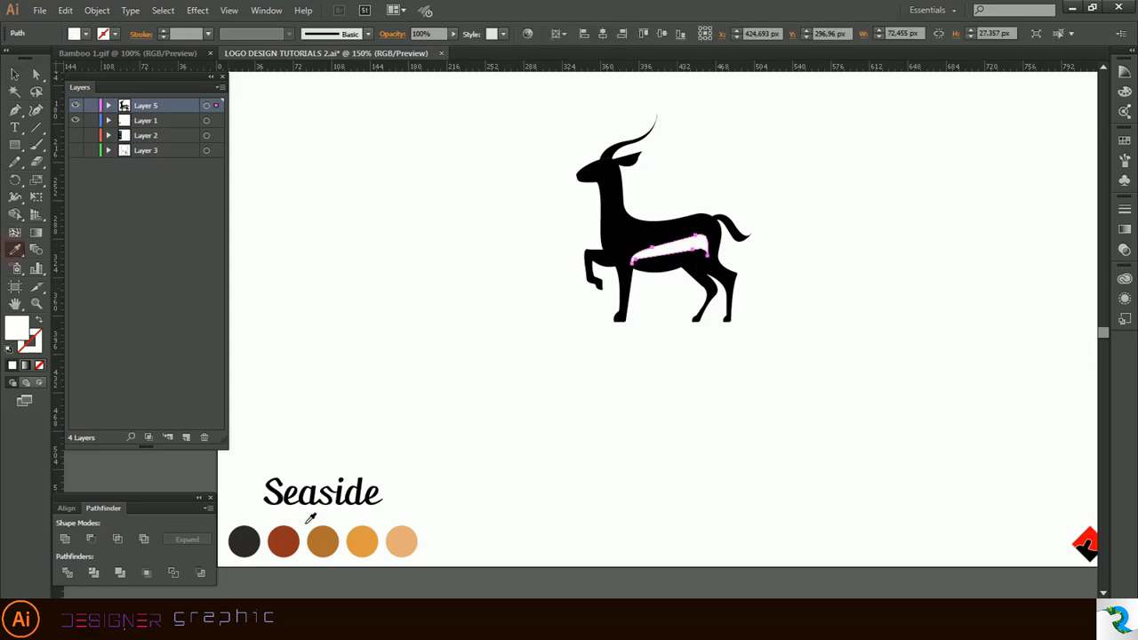
click(401, 541)
ctrl+click(789, 224)
Step: Fill the antelope's body with the dark charcoal swatch from the Seaside palette
ctrl+click(672, 226)
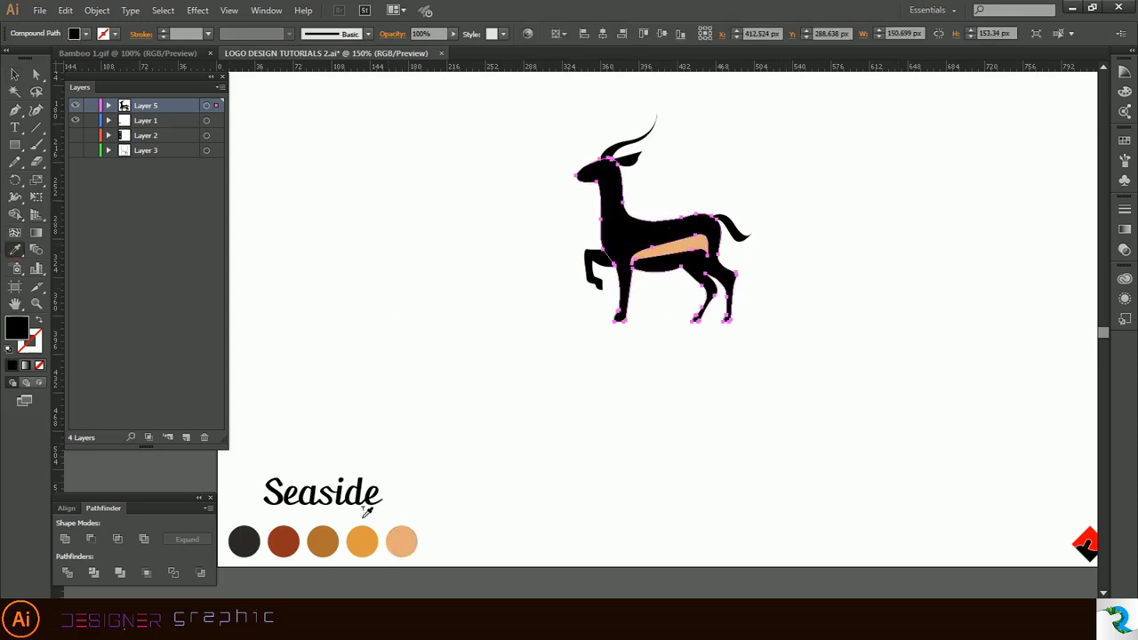
click(325, 540)
click(245, 541)
ctrl+click(552, 401)
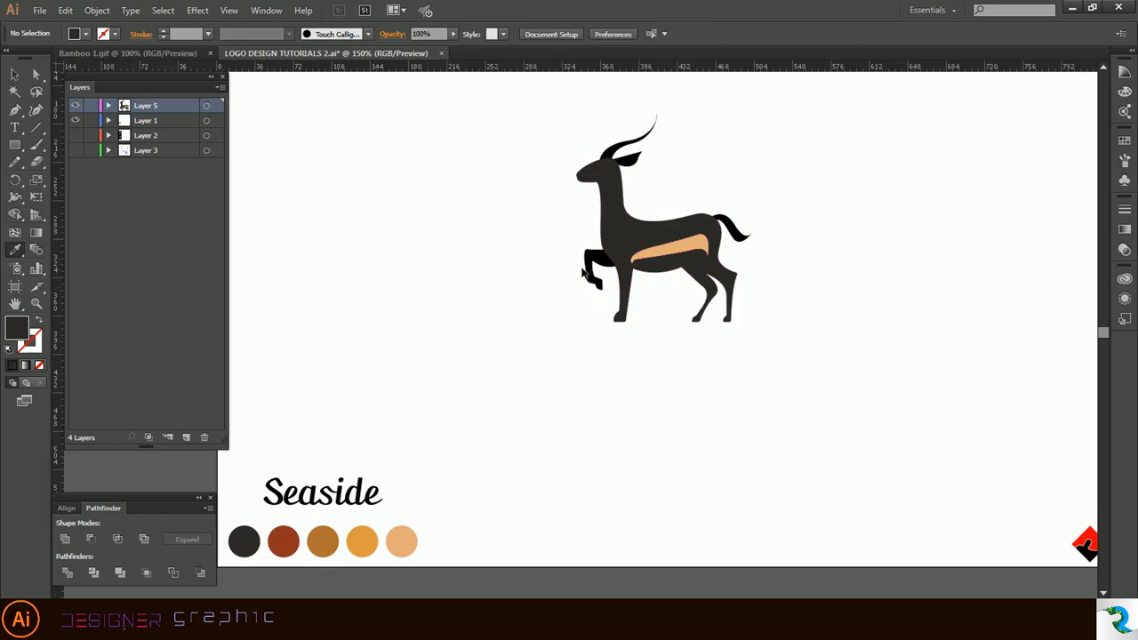
Step: Apply the same dark charcoal fill to the raised front leg, the tail and the ear
ctrl+click(588, 271)
click(245, 540)
ctrl+click(733, 230)
click(629, 231)
ctrl+click(630, 160)
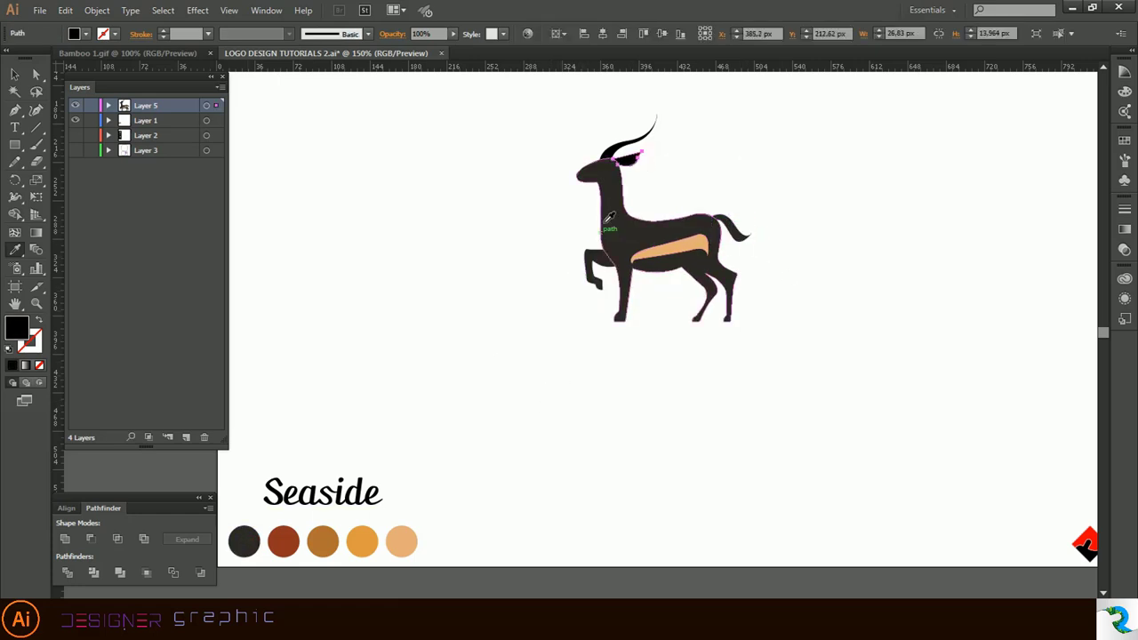
click(605, 223)
ctrl+click(707, 152)
key(ctrl+z)
ctrl+click(702, 150)
Step: Fill the horn with the medium brown swatch from the Seaside palette
ctrl+click(641, 135)
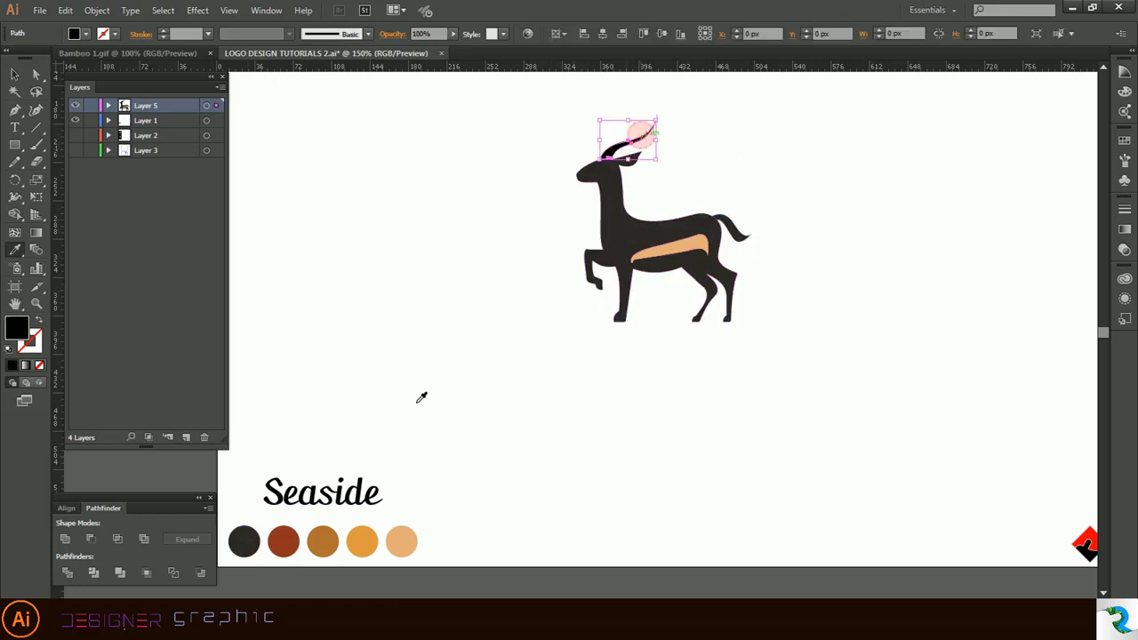
click(284, 541)
click(322, 541)
ctrl+click(534, 388)
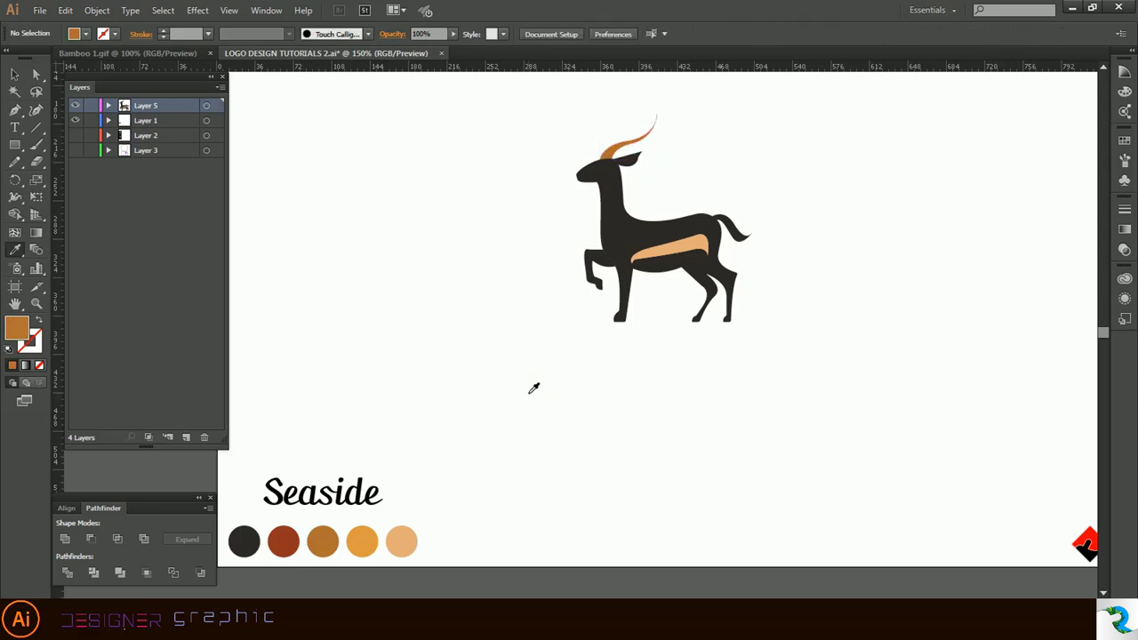
Step: Fill the tail with the golden orange swatch from the Seaside palette
ctrl+click(742, 231)
click(364, 540)
ctrl+click(509, 414)
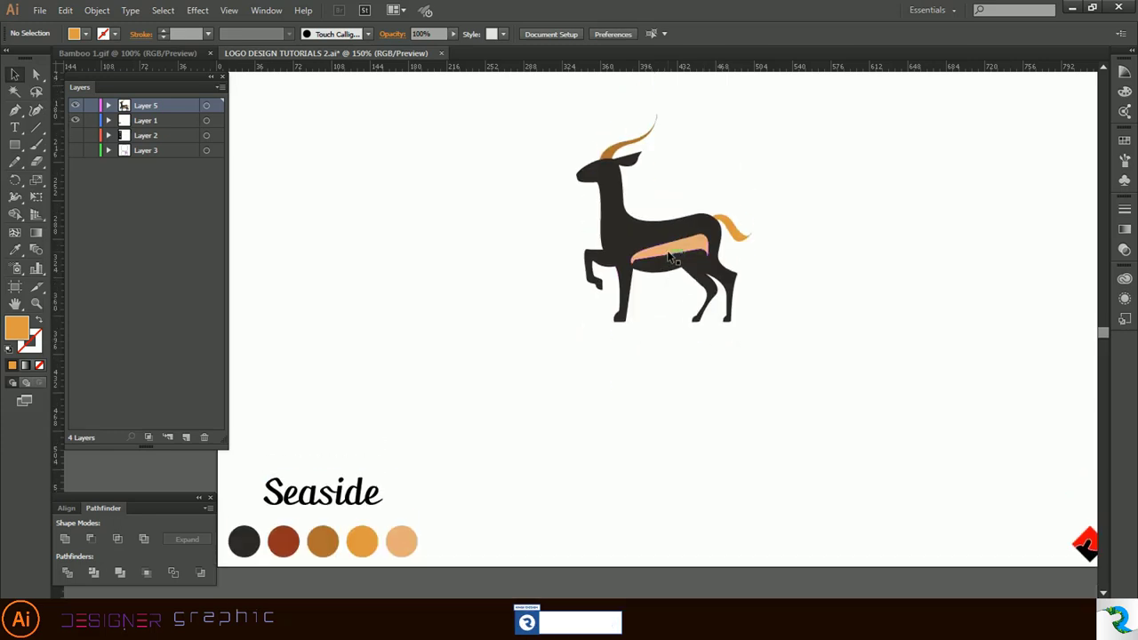
Step: Clean the stray hairline tips off the ends of the horn and the tail
key(ctrl+plus)
key(ctrl+plus)
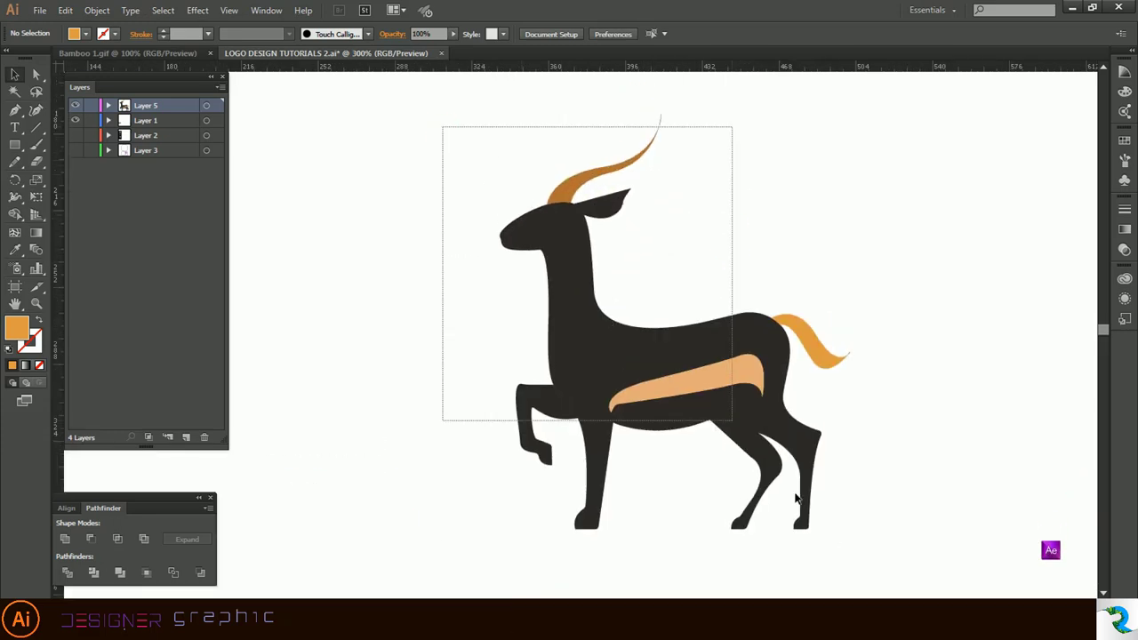
drag(684, 125, 686, 117)
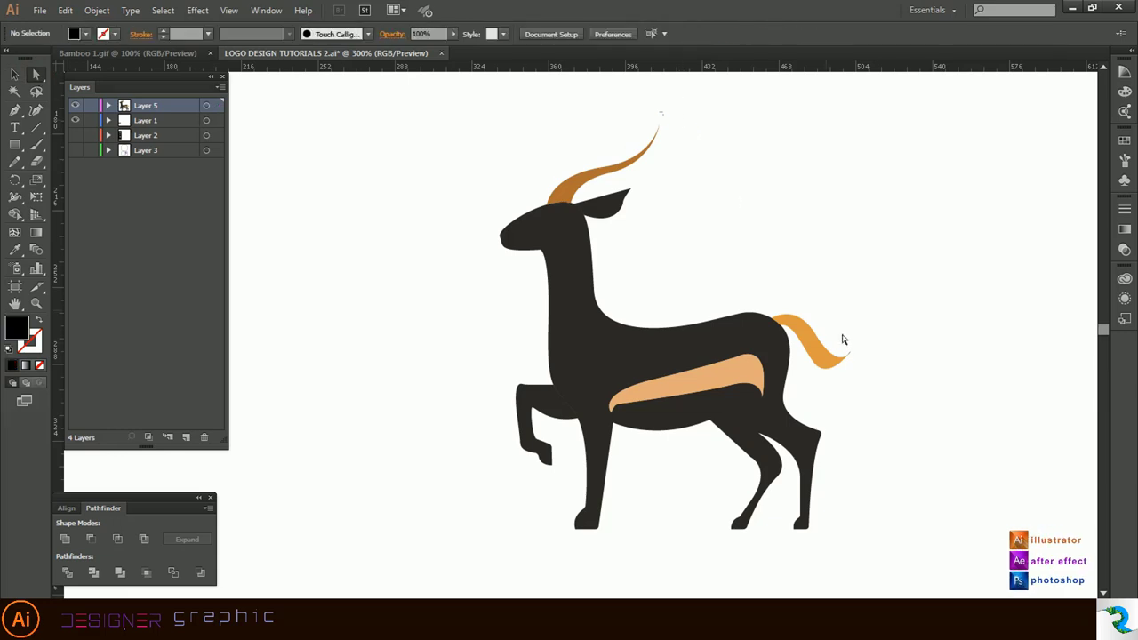
scroll(879, 367, up, 4)
scroll(819, 320, down, 3)
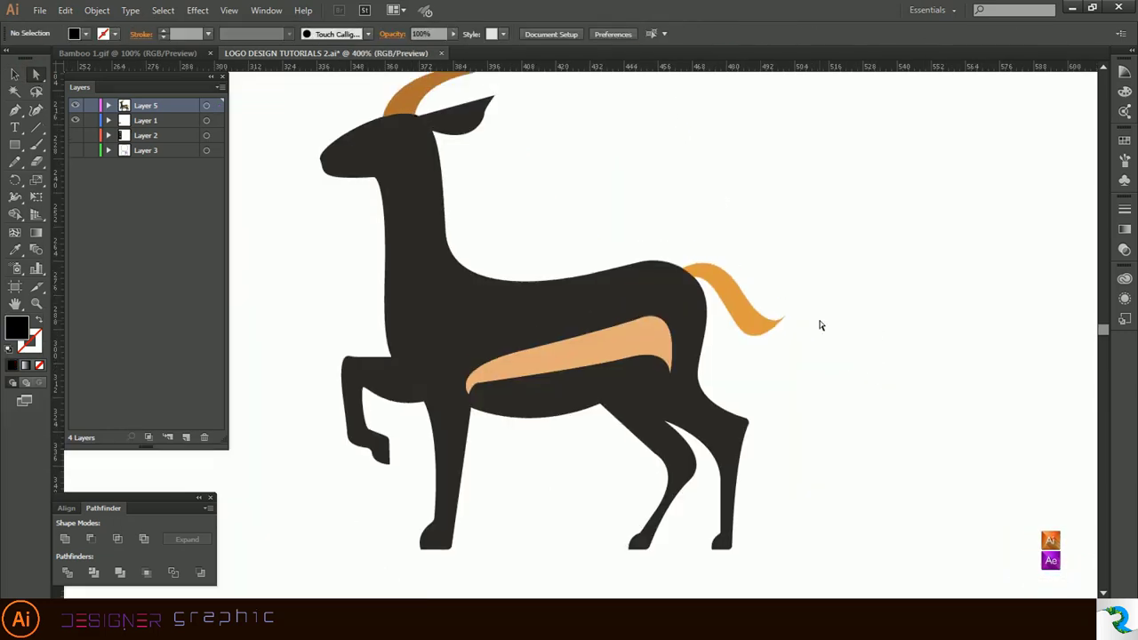
scroll(819, 321, up, 3)
scroll(613, 193, up, 4)
scroll(587, 194, down, 8)
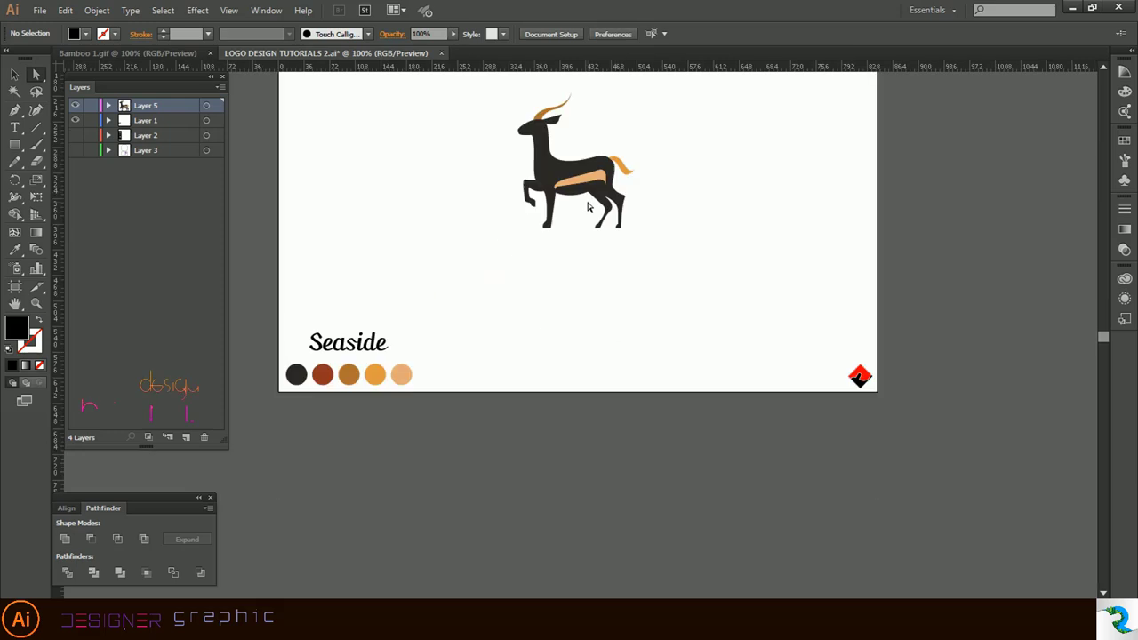
scroll(589, 206, up, 3)
scroll(589, 207, up, 1)
scroll(589, 207, down, 1)
scroll(724, 254, down, 1)
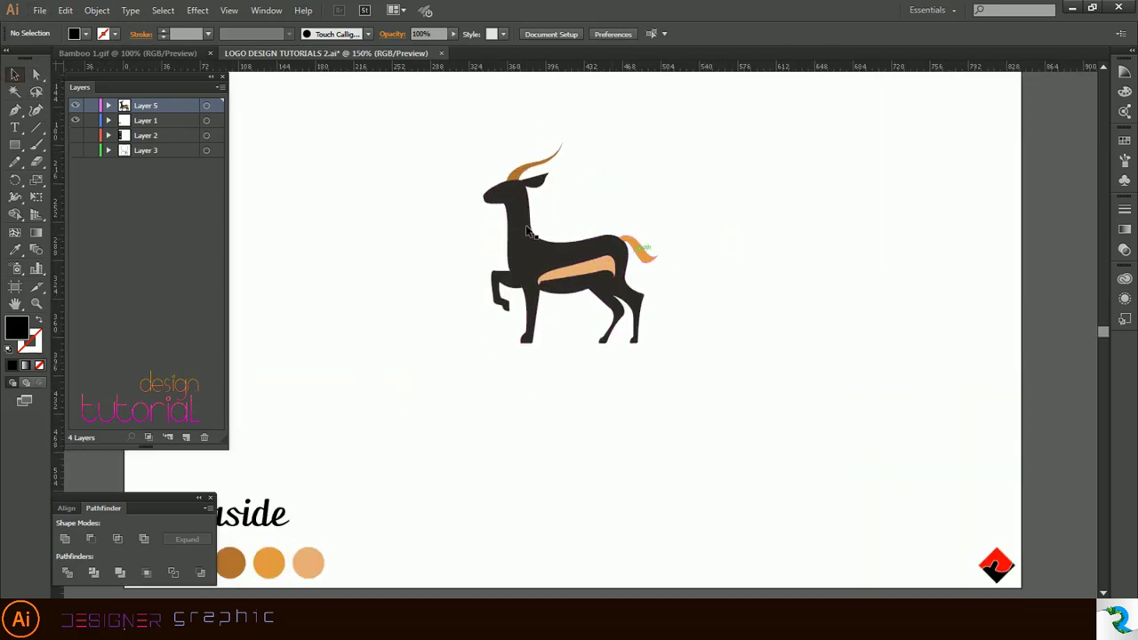
Step: Copy the whole antelope, paste the copy in back and unite it into a single silhouette
drag(687, 131, 415, 363)
click(67, 11)
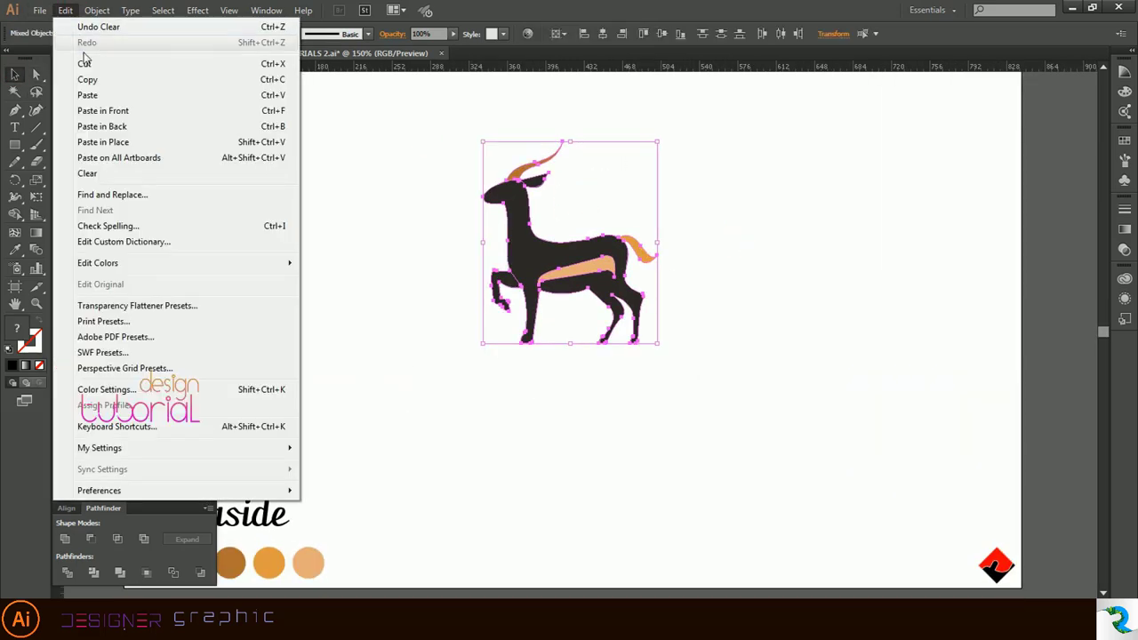
click(87, 78)
click(68, 11)
click(108, 127)
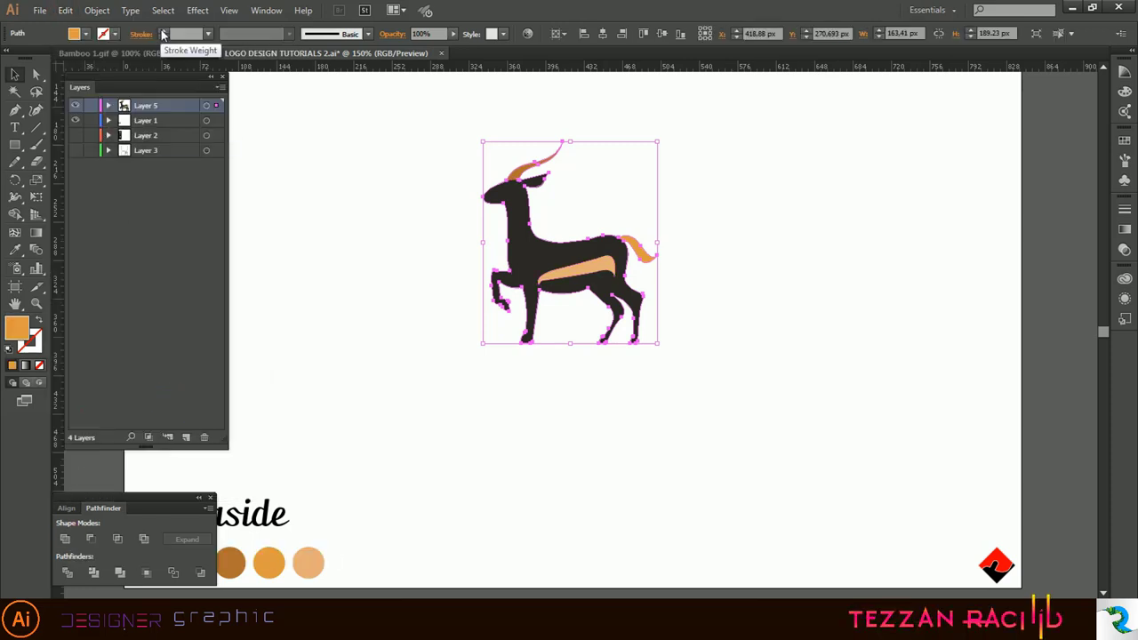
Step: Bring the united orange silhouette to the front of the coloured antelope and deselect it
right_click(578, 242)
mouse_move(691, 457)
click(760, 457)
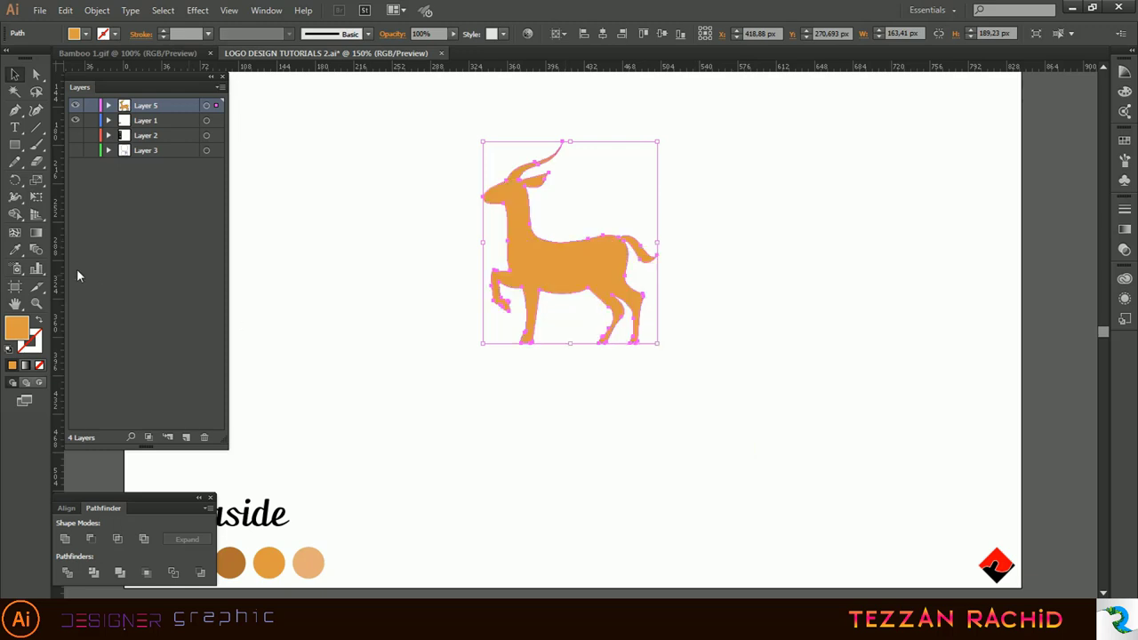
click(719, 203)
Step: Offset the orange silhouette 3 px to the left and 2 px down from the original antelope
click(596, 264)
key(shift+Left)
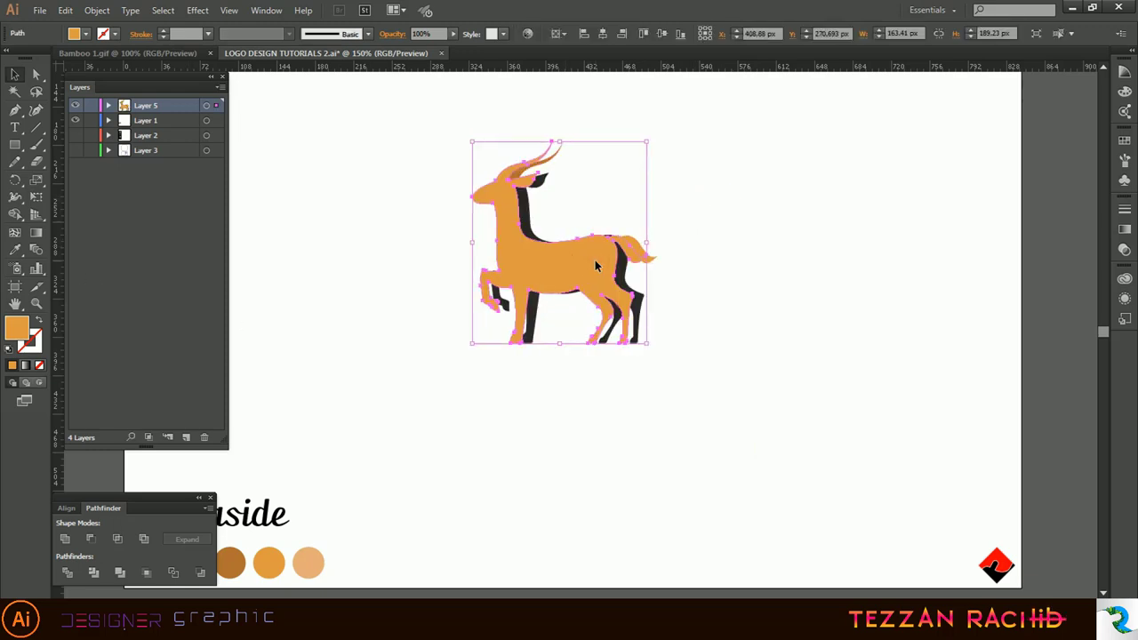
key(shift+Right)
key(Left)
key(Left)
key(Left)
key(Down)
key(Down)
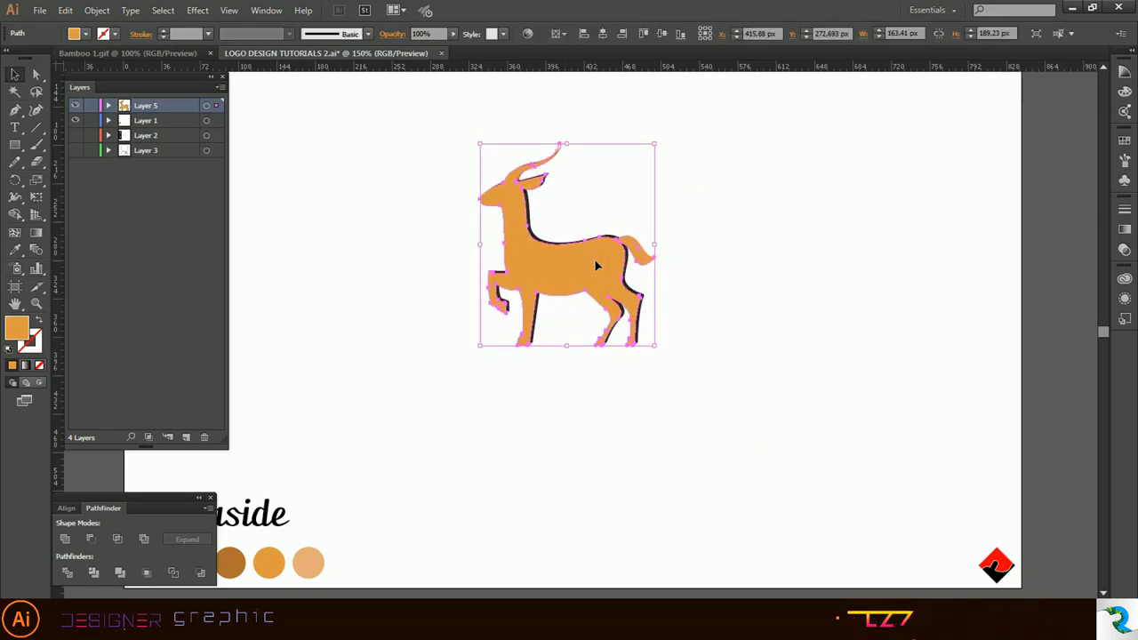
Step: Move the orange silhouette to the right of the original antelope and fill a duplicate on top of it with the head's charcoal
scroll(665, 253, up, 1)
drag(665, 253, 774, 317)
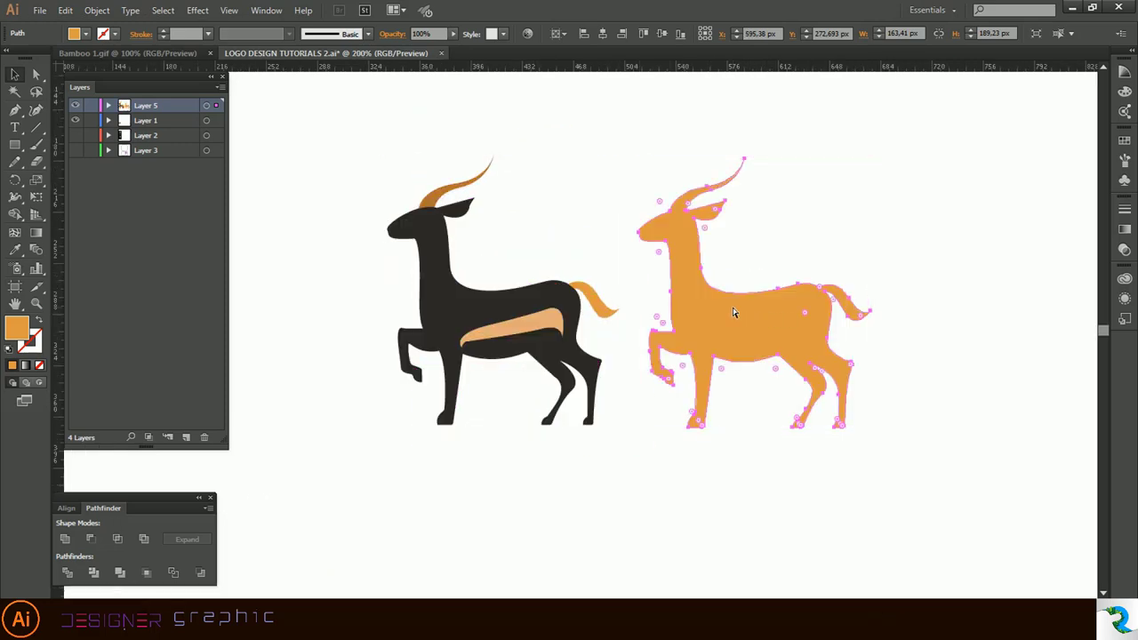
click(15, 250)
click(407, 229)
click(14, 78)
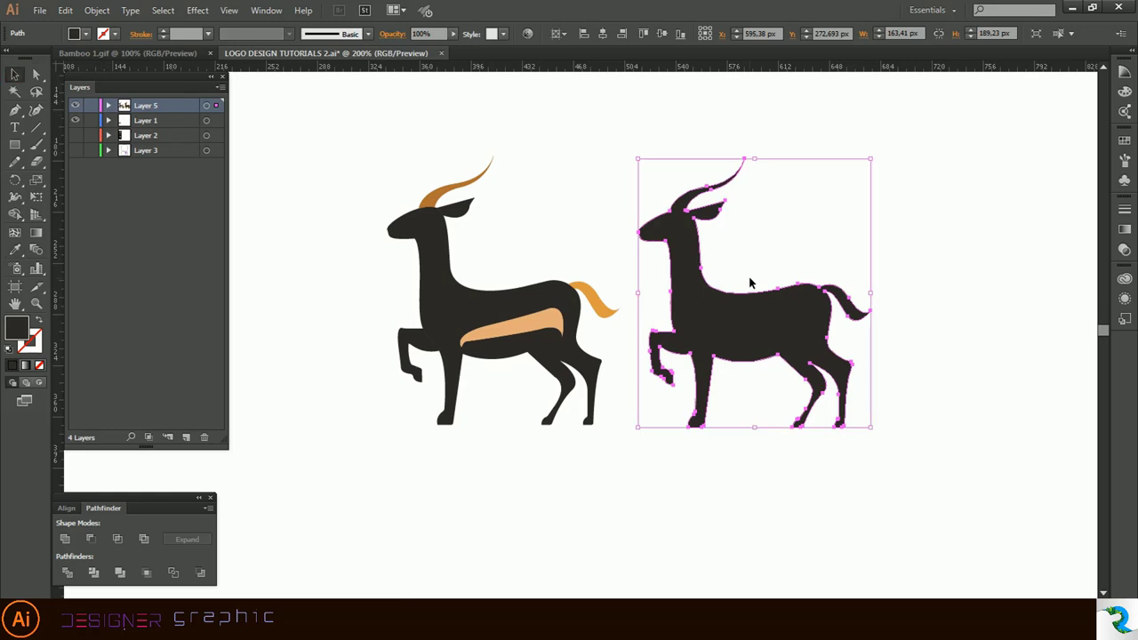
Step: Offset the charcoal silhouette 1 px right and 2 px down so an orange edge shows from the copy behind it
key(Right)
key(Right)
key(Right)
key(Down)
key(Down)
key(Down)
key(Left)
key(Left)
key(Up)
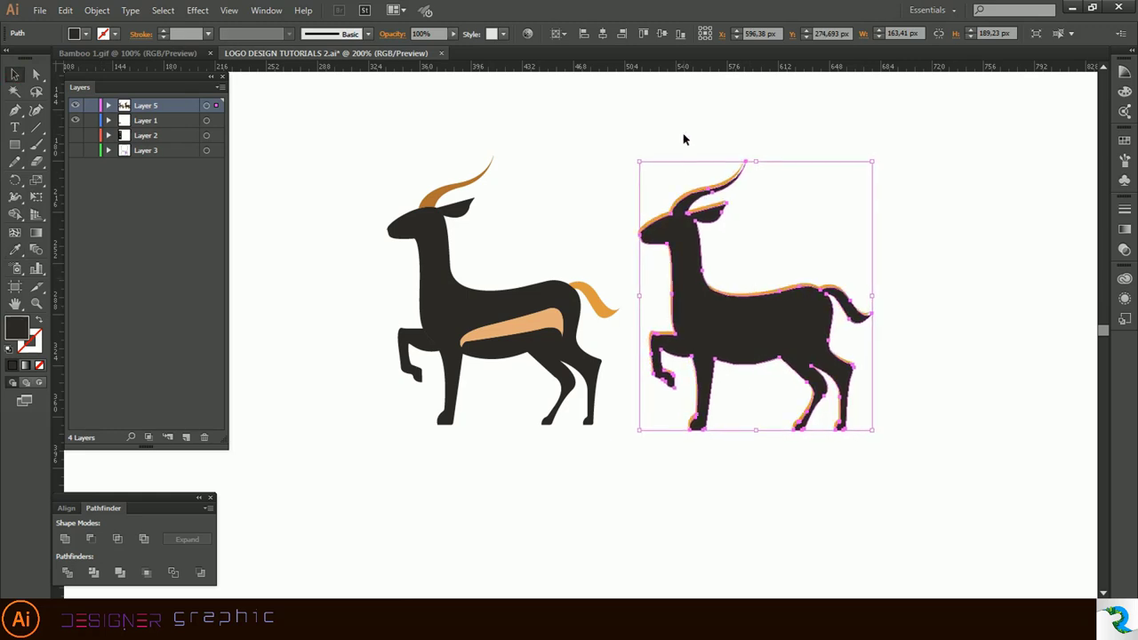
Step: Select both overlapping silhouettes and remove their large shared body area with the Shape Builder tool
drag(684, 139, 848, 451)
click(15, 214)
scroll(759, 267, up, 2)
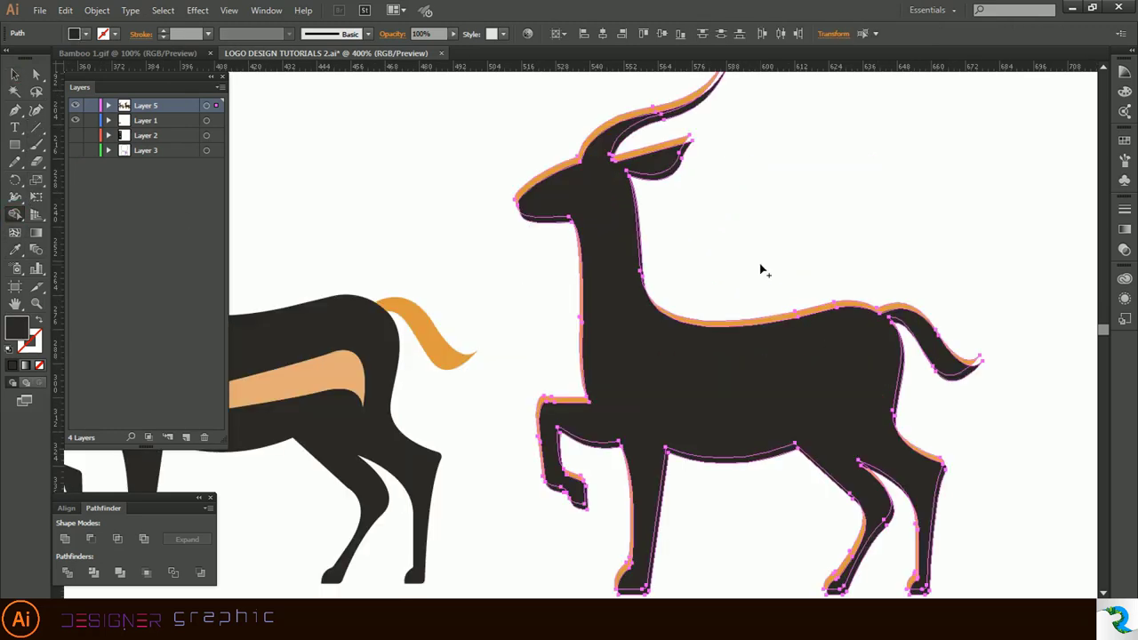
scroll(765, 282, down, 1)
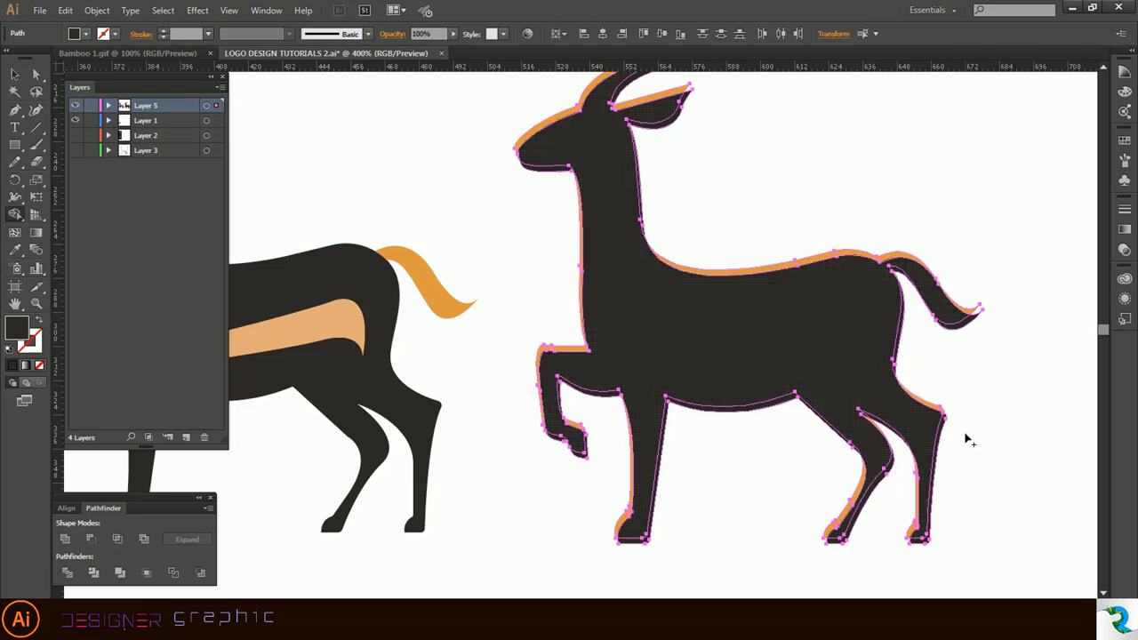
drag(546, 188, 555, 148)
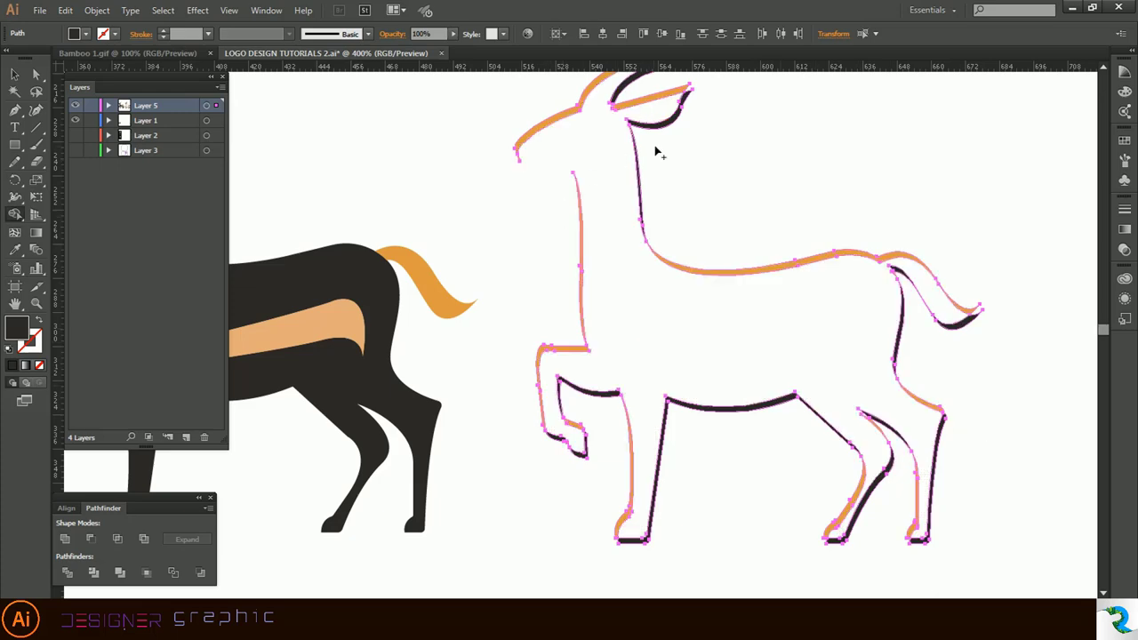
Step: Remove the leftover charcoal slivers along the horn, the ear, the back of the neck and the tail
scroll(656, 149, up, 1)
drag(673, 202, 671, 169)
drag(655, 150, 638, 151)
alt+click(976, 414)
alt+click(932, 389)
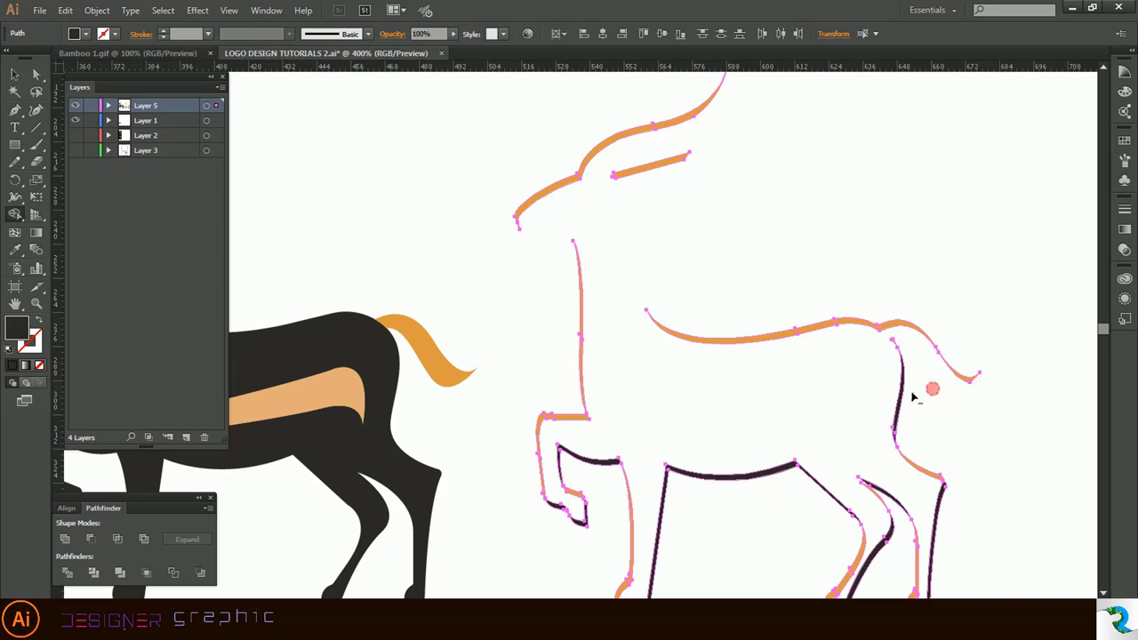
Step: Remove the leftover charcoal slivers along the rump, the hind legs and the belly
scroll(942, 427, down, 3)
alt+click(907, 406)
alt+click(874, 473)
drag(752, 421, 731, 370)
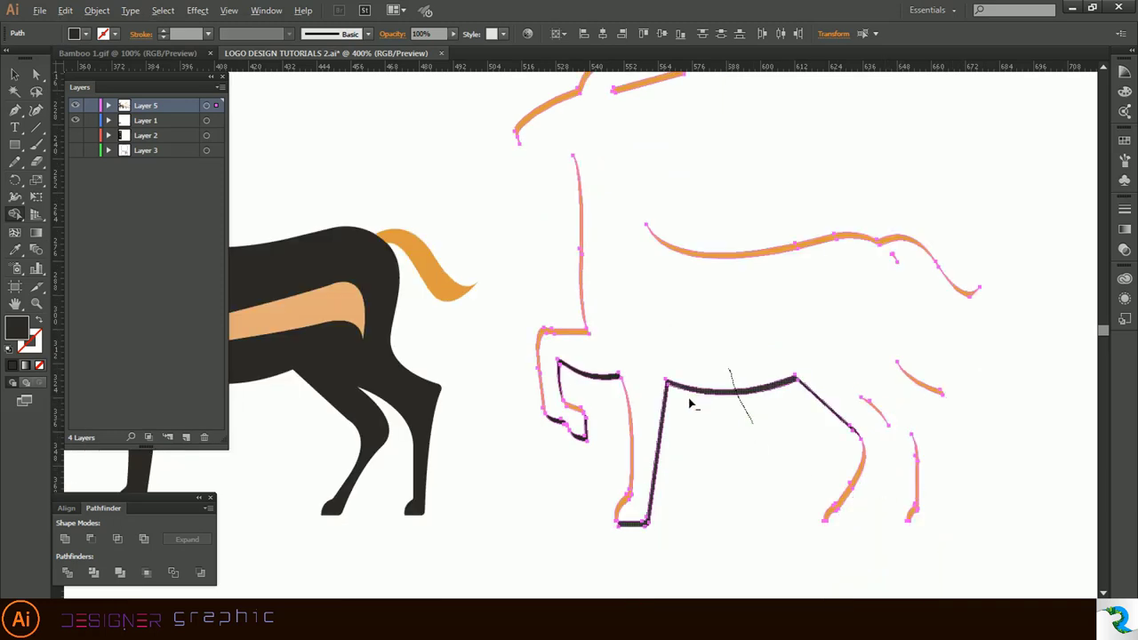
Step: Remove the remaining charcoal slivers around the raised front leg and its hoof, and deselect the orange highlight strokes
drag(610, 358, 602, 386)
scroll(581, 447, up, 3)
alt+click(551, 402)
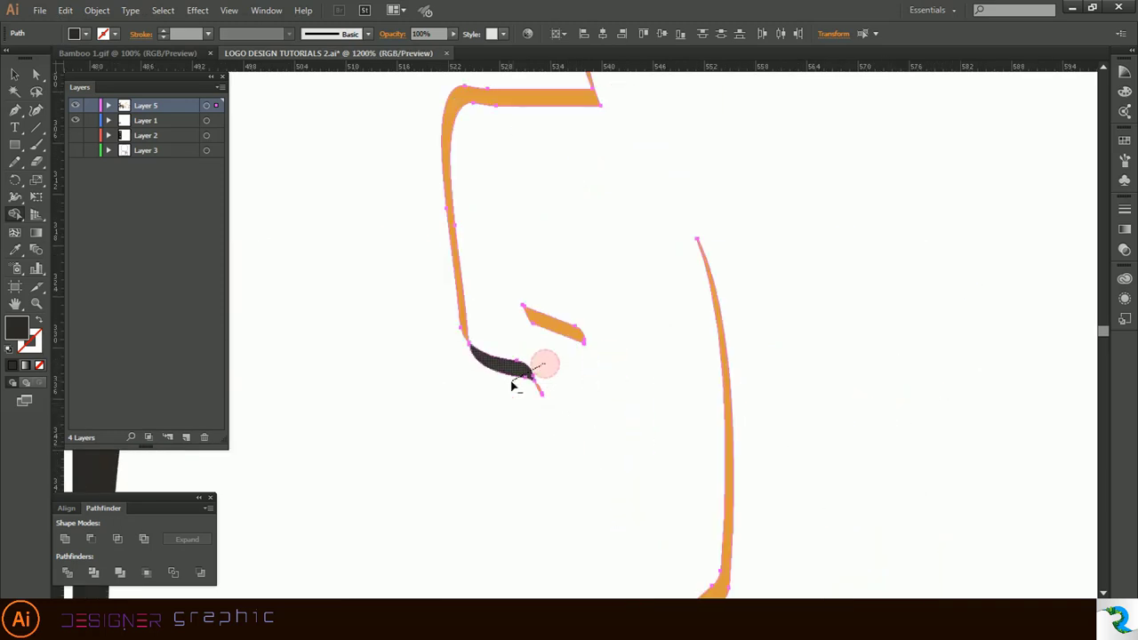
alt+click(511, 371)
scroll(566, 419, down, 4)
click(720, 187)
scroll(538, 142, up, 2)
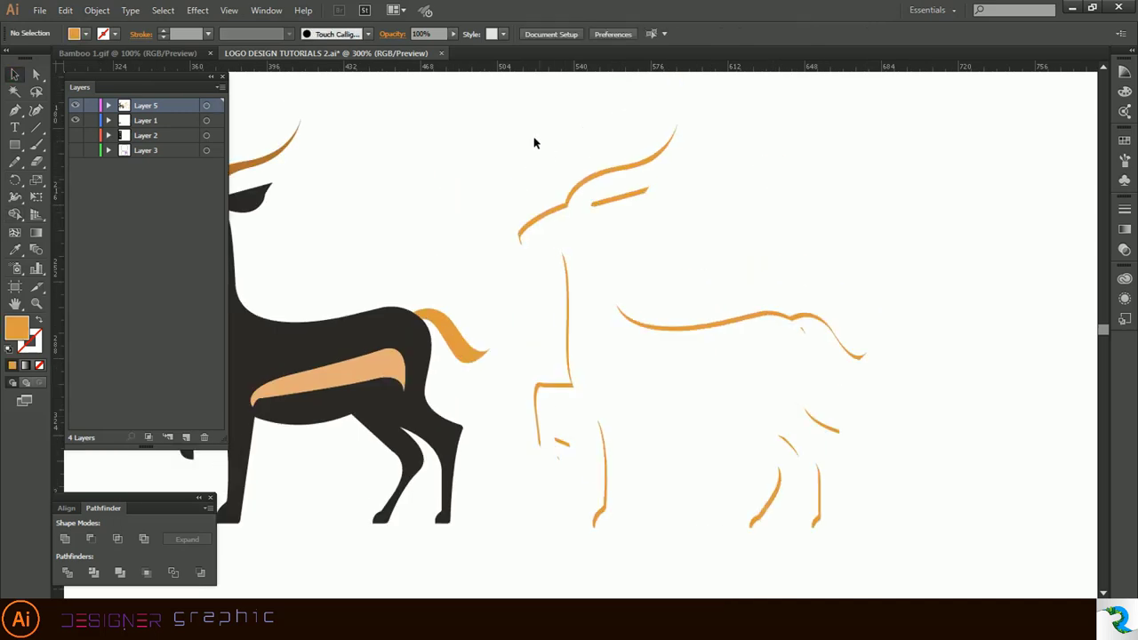
Step: Select all the loose orange highlight strokes and unite them into one group
drag(511, 127, 864, 562)
click(65, 539)
click(834, 361)
drag(514, 111, 861, 559)
click(65, 538)
scroll(872, 418, left, 4)
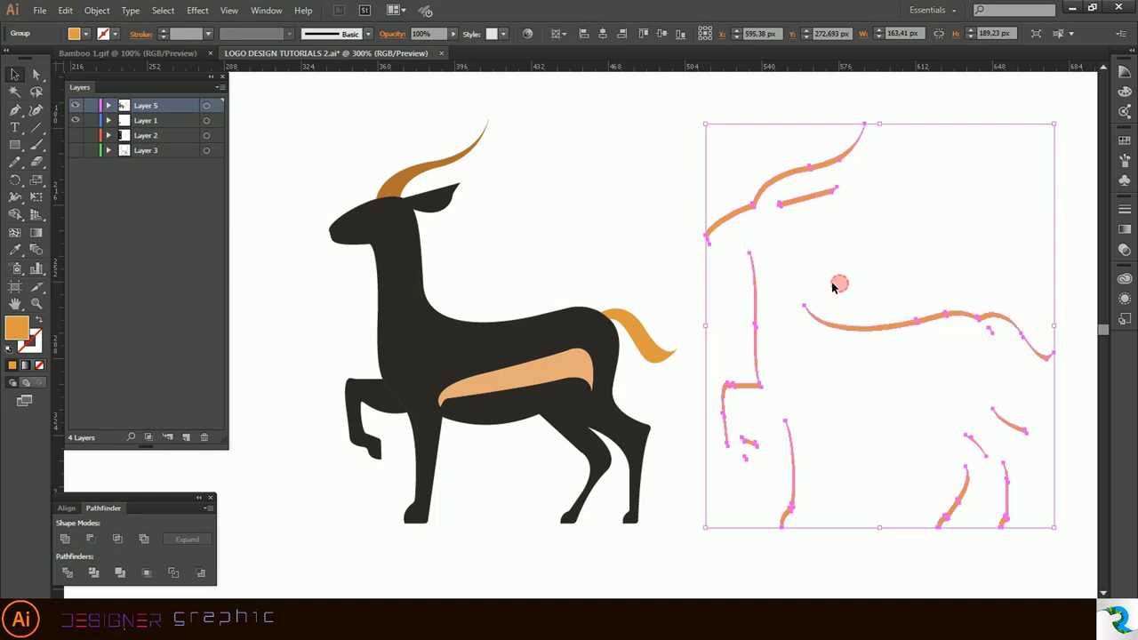
Step: Move the united orange highlights onto the antelope and nudge them up until they align with the silhouette's outer edges
drag(834, 284, 458, 285)
scroll(393, 297, up, 3)
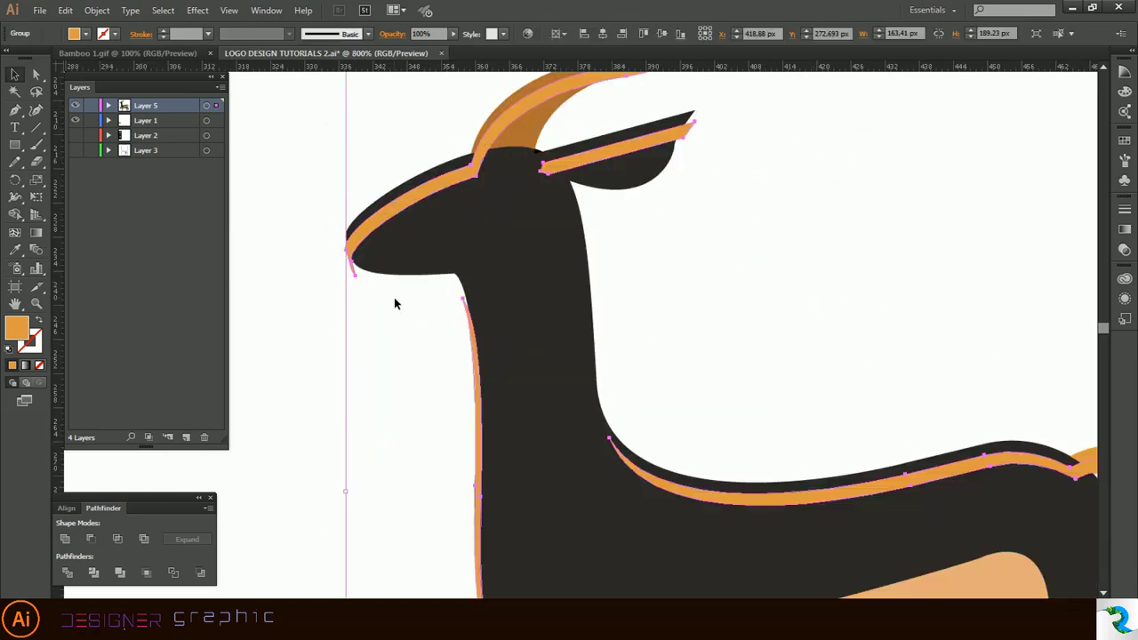
drag(376, 222, 376, 211)
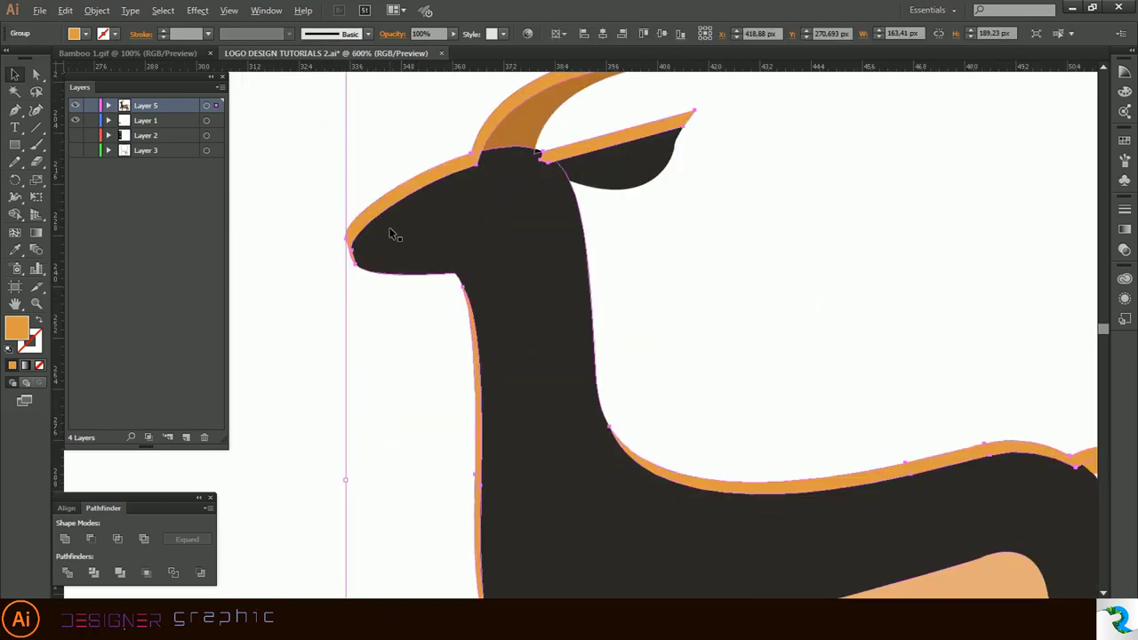
scroll(388, 229, down, 2)
scroll(764, 366, down, 3)
click(933, 402)
scroll(933, 402, down, 1)
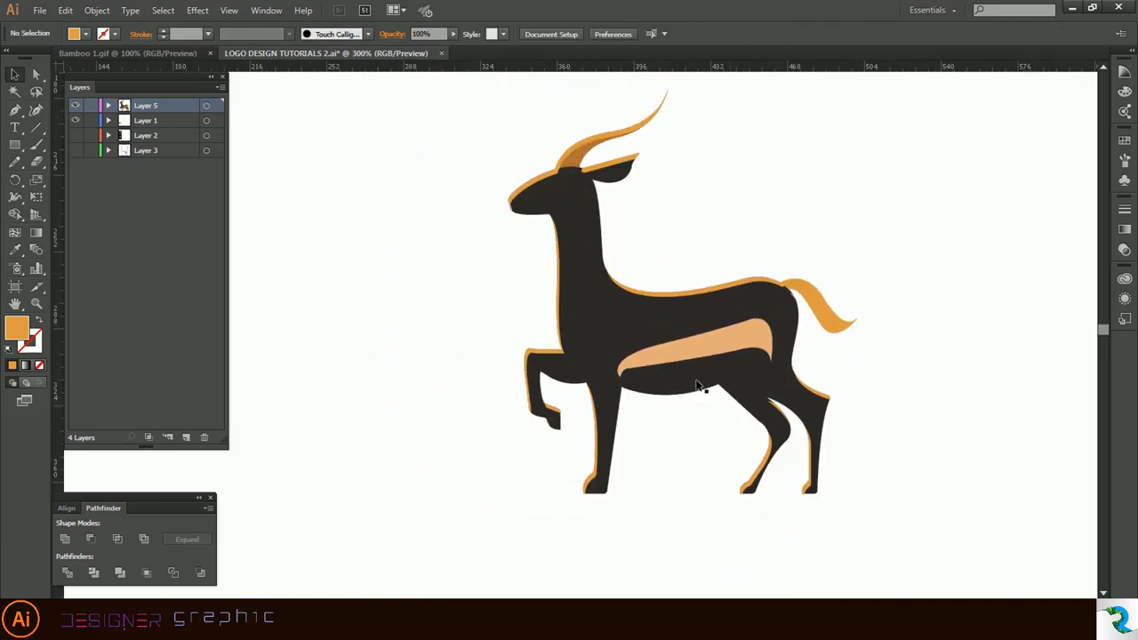
Step: Place a copy of the tan flank patch in the empty area behind the antelope's tail
click(709, 349)
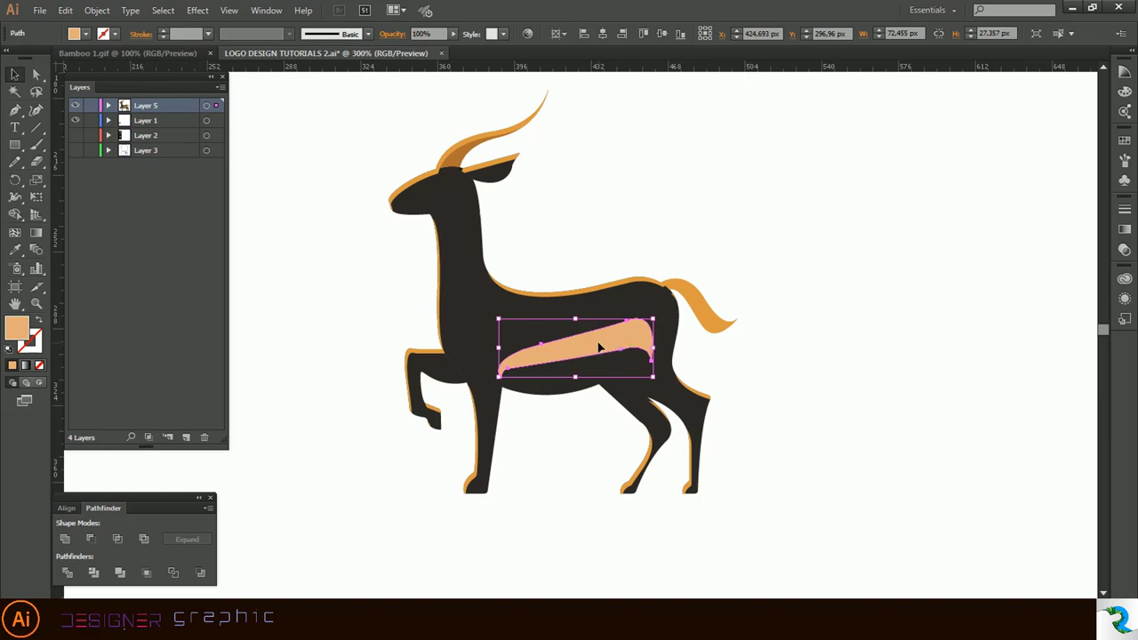
drag(601, 346, 887, 327)
key(ctrl+z)
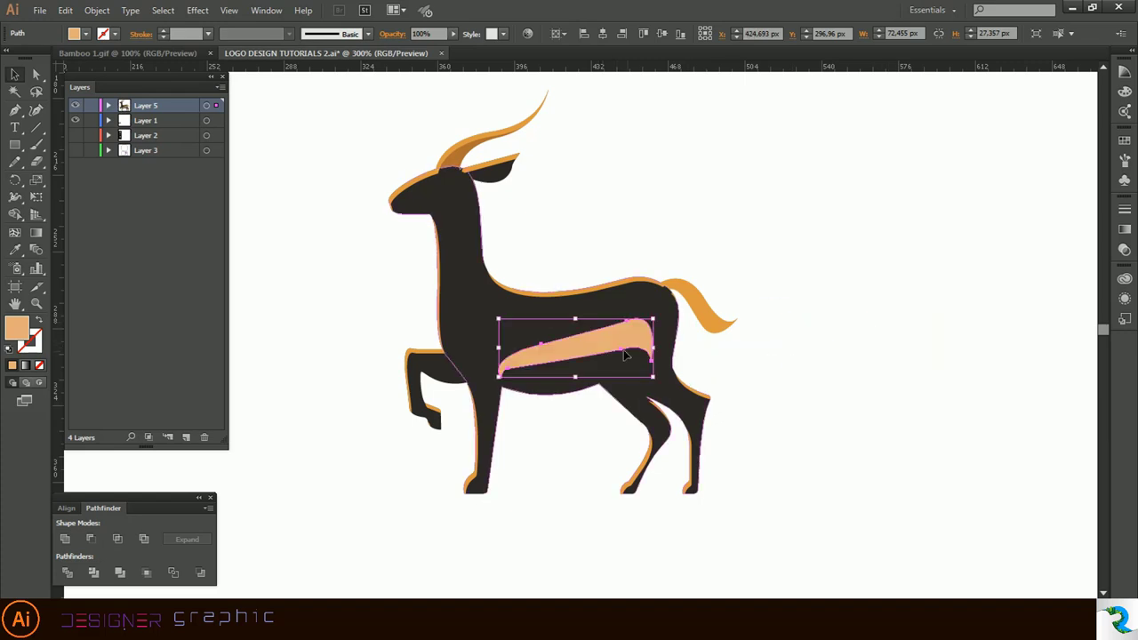
drag(625, 354, 895, 336)
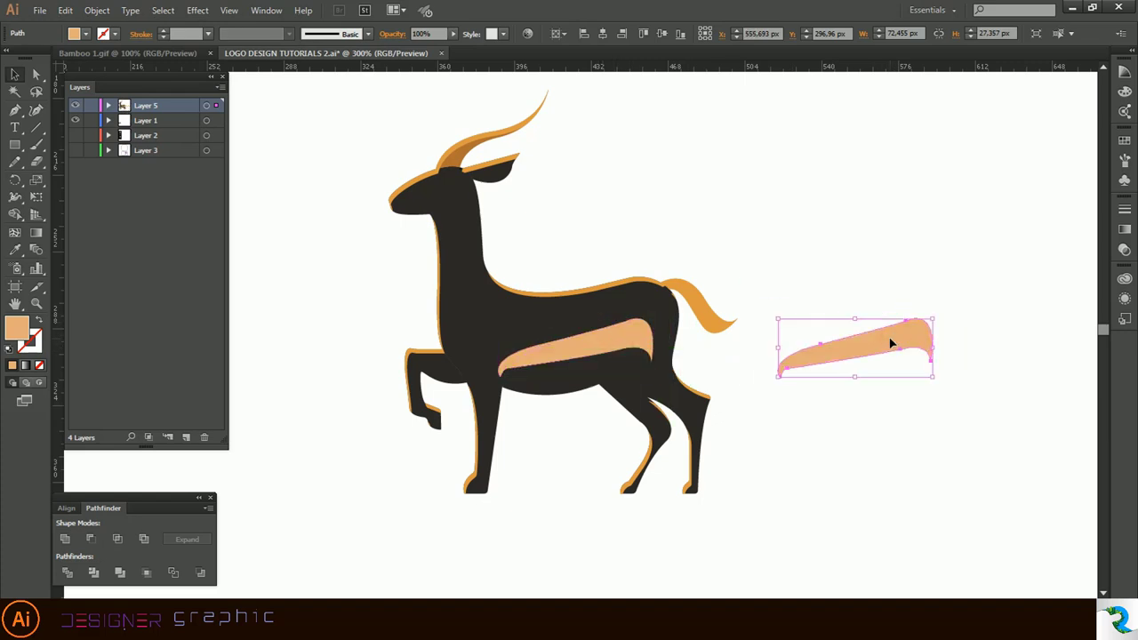
Step: Give a duplicate of the copied flank patch the body's charcoal fill and offset it slightly right and down over the tan one
key(i)
click(614, 306)
click(15, 74)
click(904, 279)
click(898, 342)
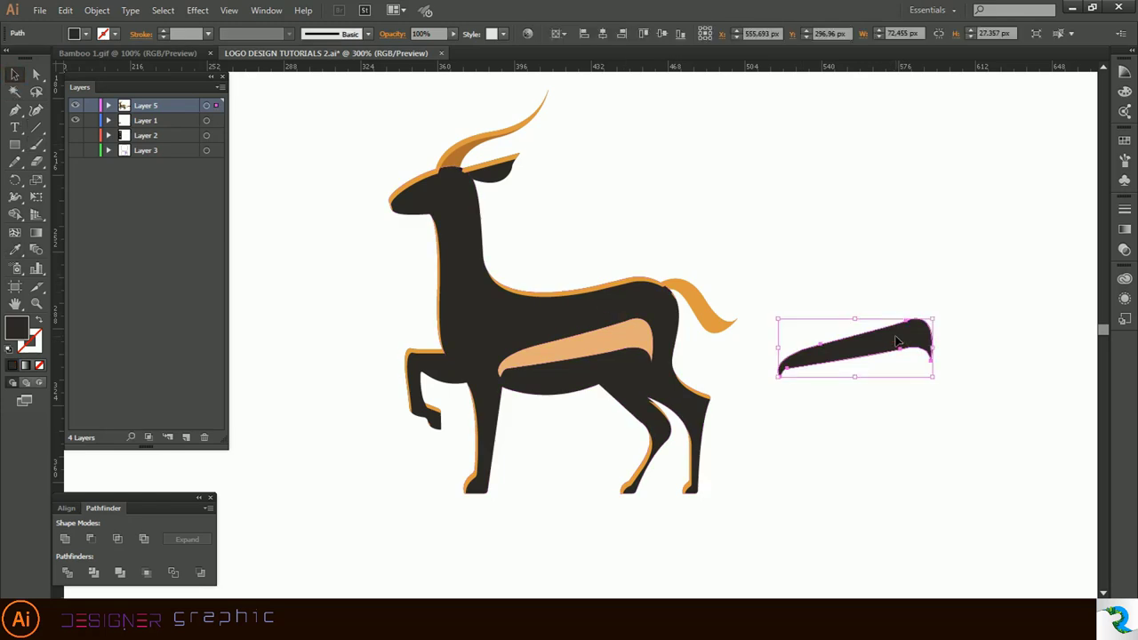
key(Right)
key(Down)
Step: Remove the charcoal area from the overlapping flank patches with the Shape Builder tool, keeping only the thin tan edge strips
key(shift+w)
scroll(955, 377, up, 3)
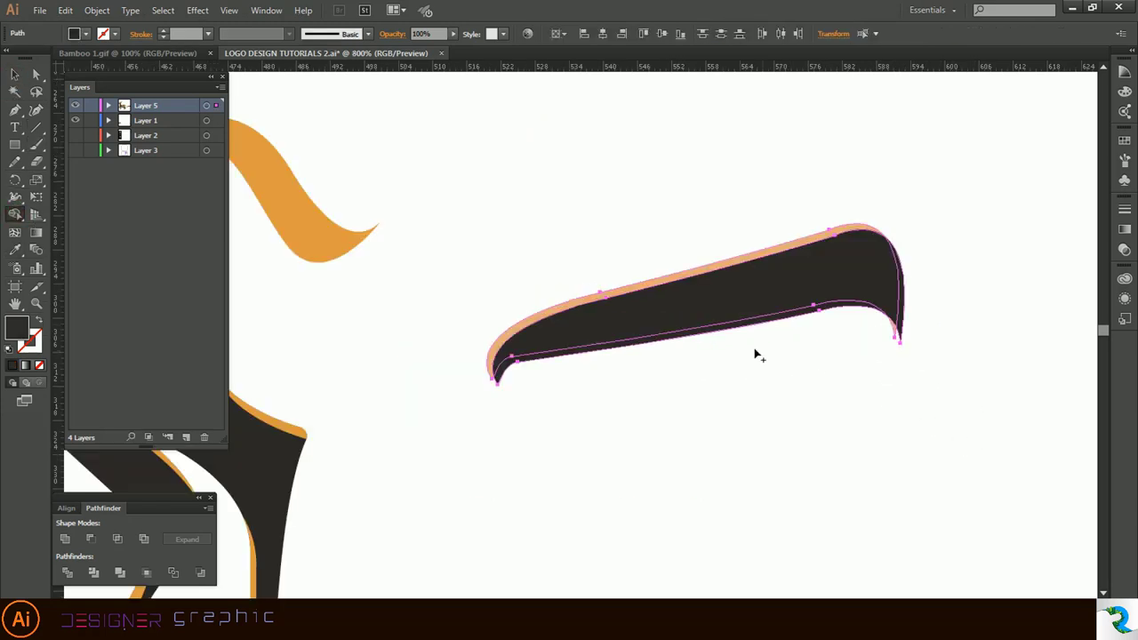
mouse_move(937, 261)
mouse_down()
mouse_move(777, 332)
mouse_move(887, 316)
mouse_up()
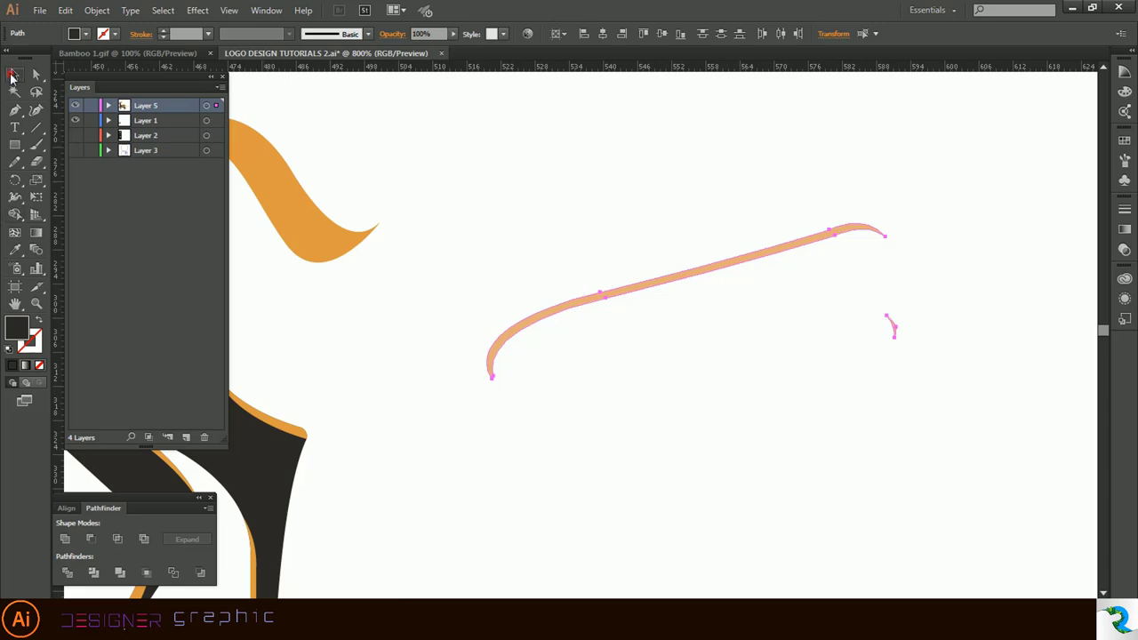
click(13, 78)
click(691, 172)
Step: Select both remaining tan flank strips and unite them into one group
click(696, 279)
shift+click(894, 328)
click(65, 539)
scroll(918, 362, down, 1)
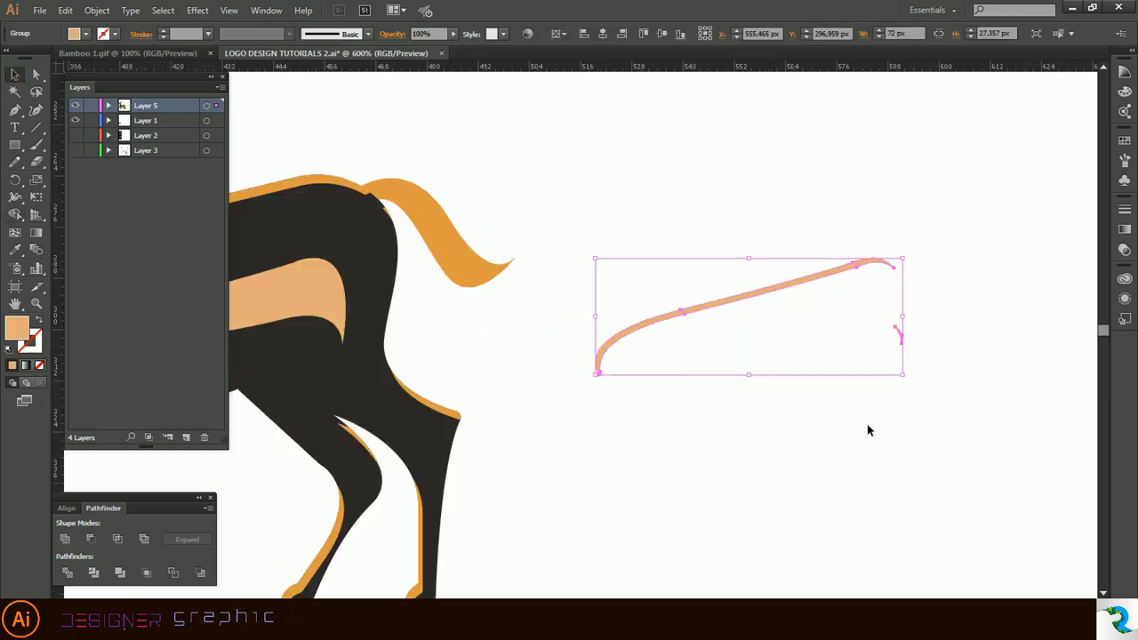
Step: Fill the flank edge strips with the brown sampled from the Seaside palette, and deselect them
scroll(613, 404, left, 3)
click(15, 251)
scroll(568, 262, down, 3)
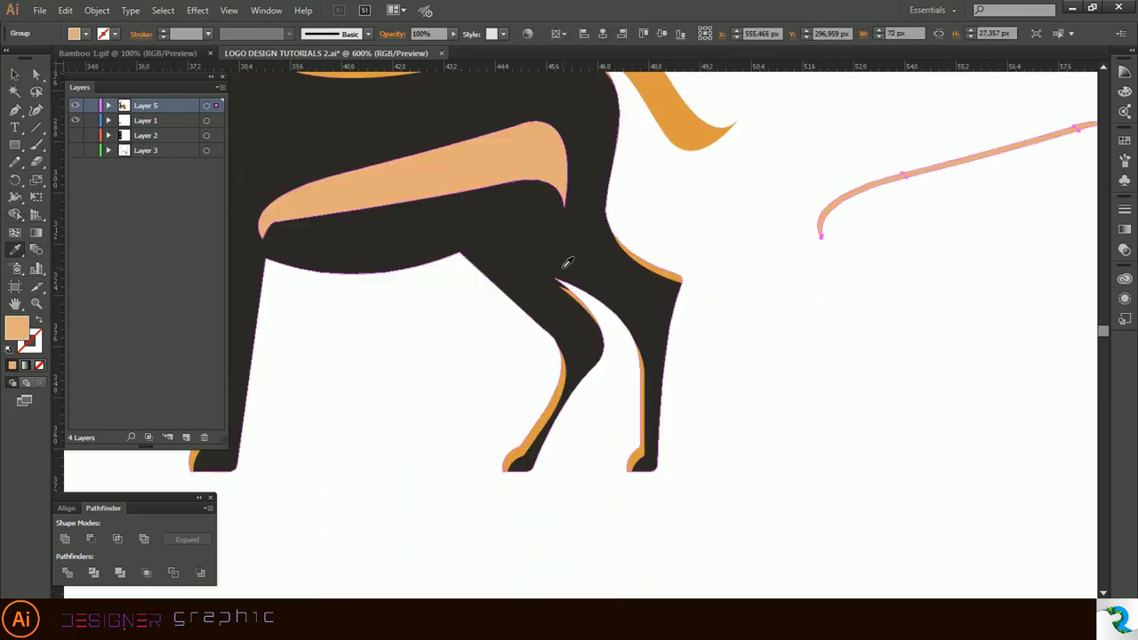
scroll(567, 263, down, 4)
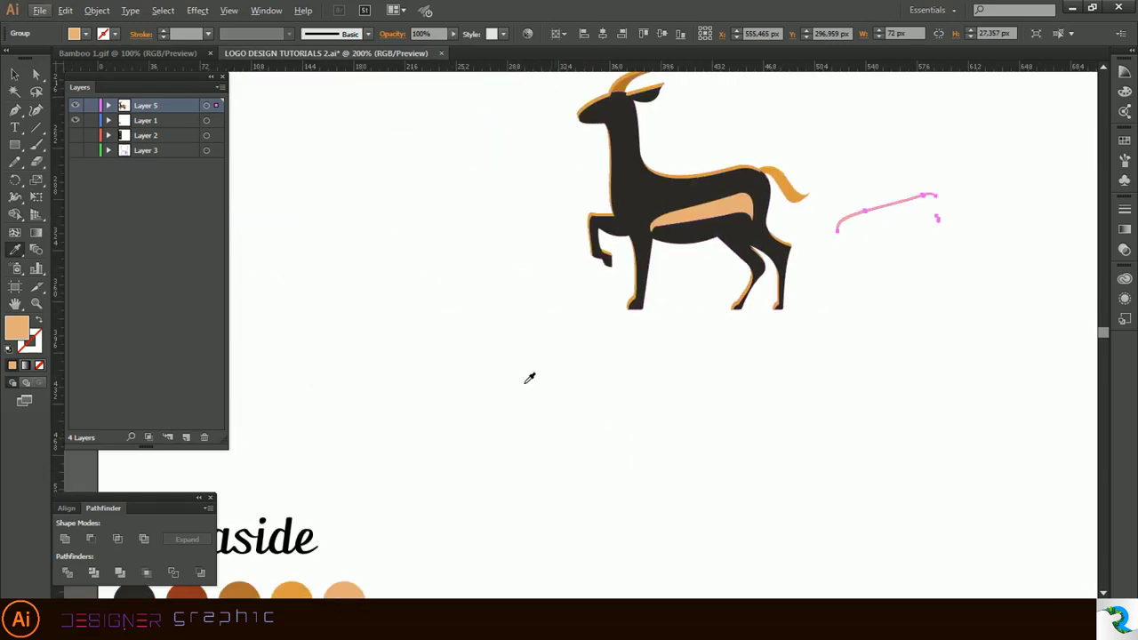
scroll(526, 382, down, 1)
scroll(498, 404, left, 1)
click(323, 530)
click(14, 75)
click(968, 262)
Step: Move the brown edge strips onto the antelope's tan flank patch so they line its upper edge
scroll(990, 169, up, 2)
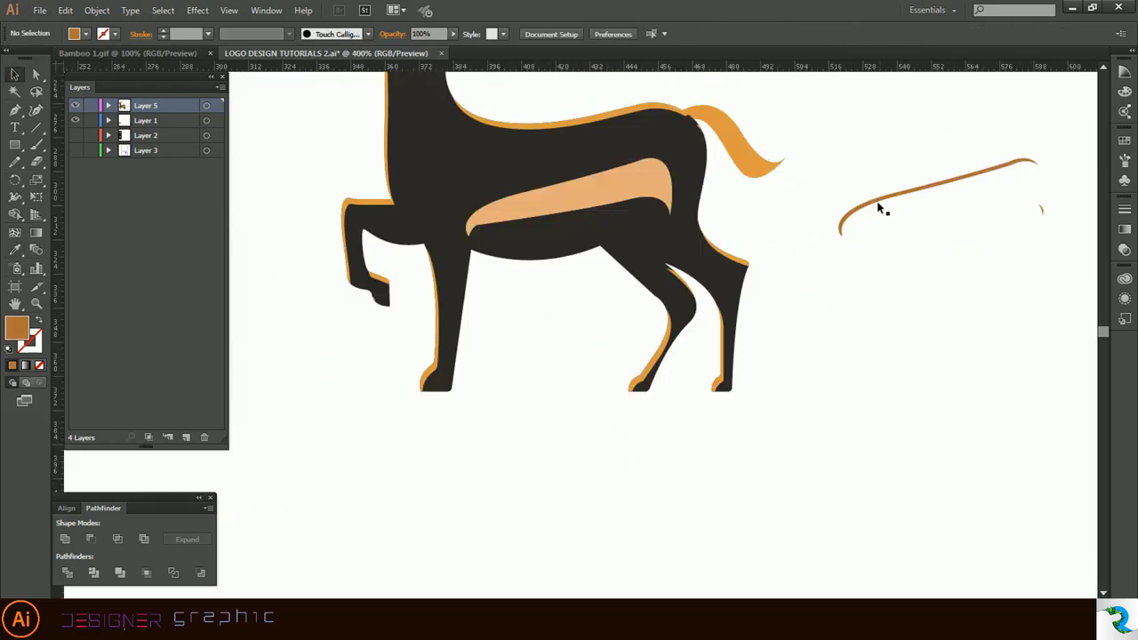
drag(880, 209, 506, 202)
click(829, 281)
scroll(830, 281, down, 1)
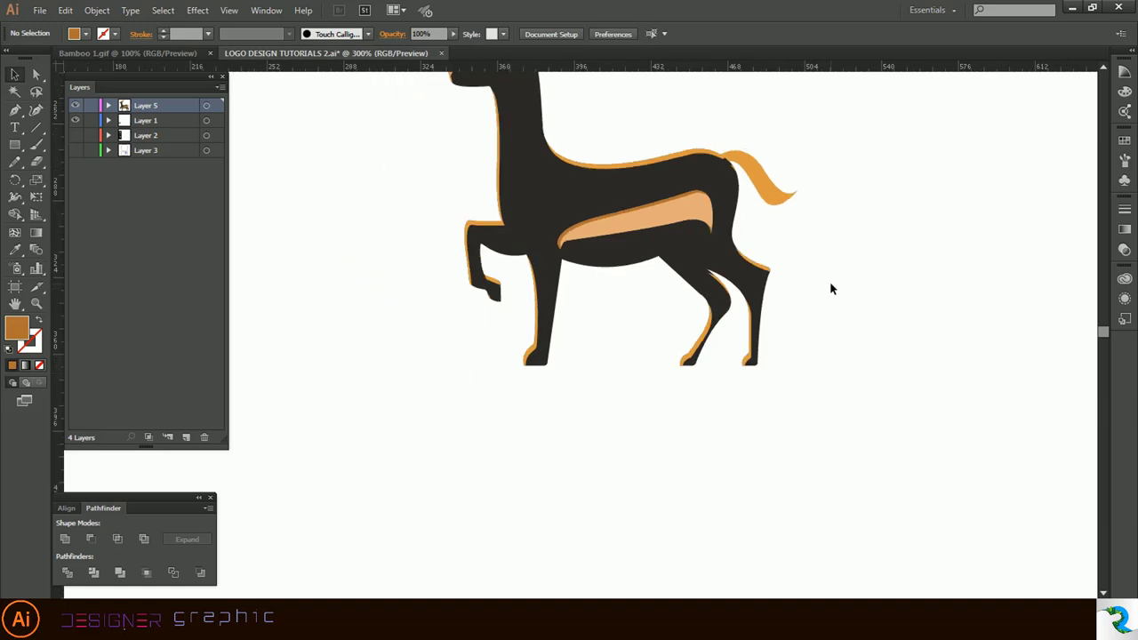
Step: Copy the orange tail beside the antelope and lay a charcoal duplicate over it, offset 1 px right and 1 px down
scroll(829, 282, up, 3)
scroll(810, 312, right, 2)
scroll(774, 342, up, 1)
drag(622, 332, 772, 324)
click(15, 250)
click(325, 315)
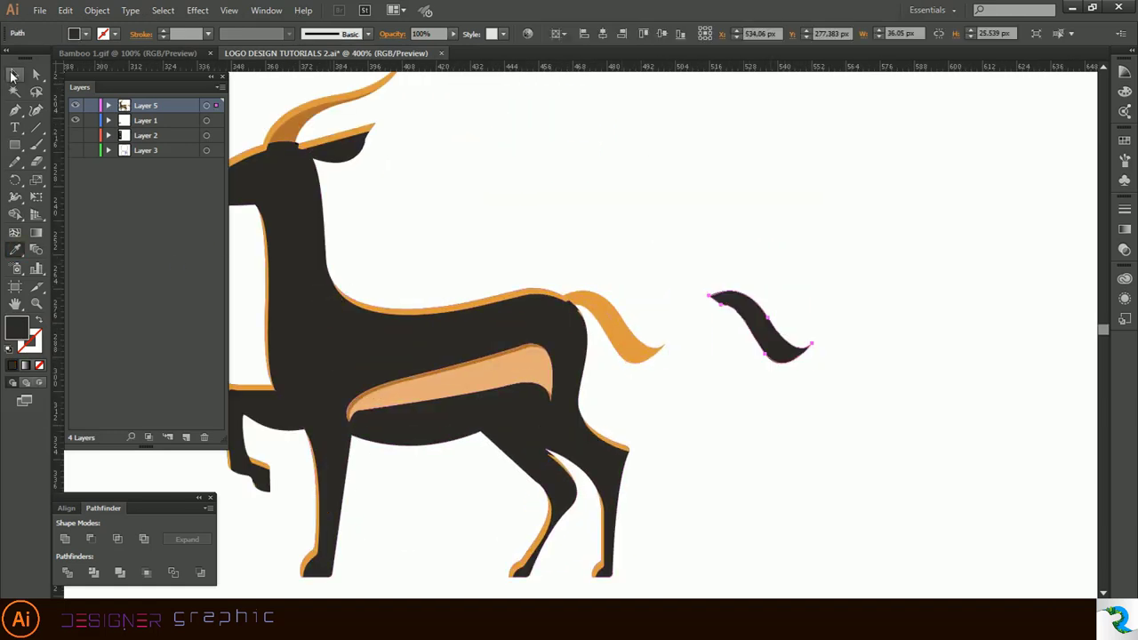
click(12, 76)
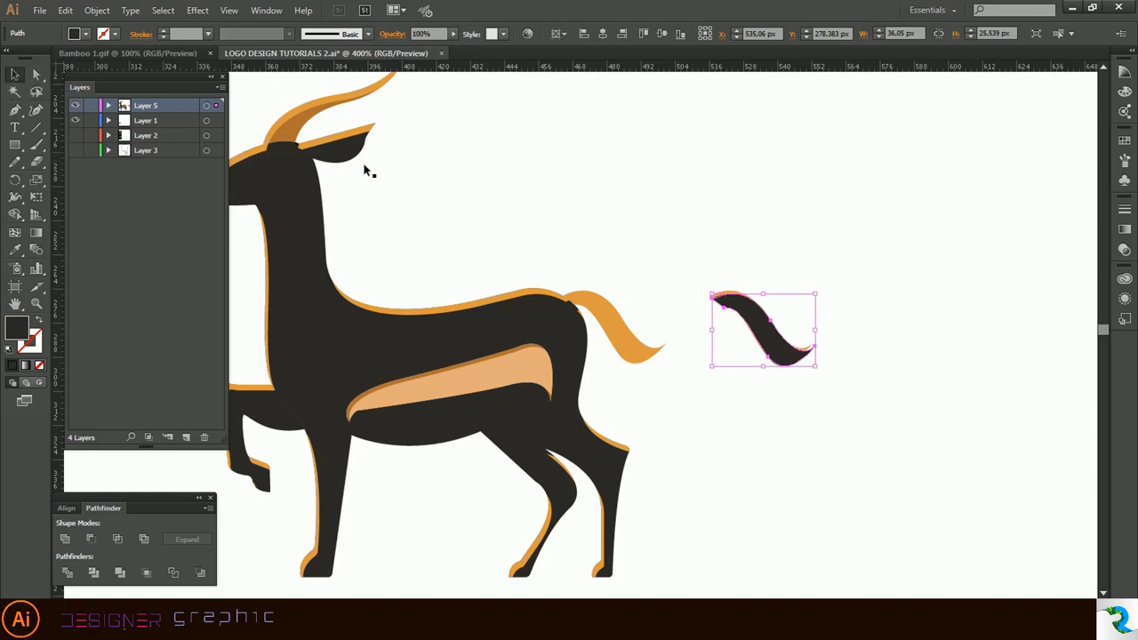
Step: Select both overlapping tail shapes and remove the charcoal areas with the Shape Builder tool, keeping only the orange edge strips
drag(702, 241, 792, 390)
click(18, 216)
scroll(756, 311, up, 3)
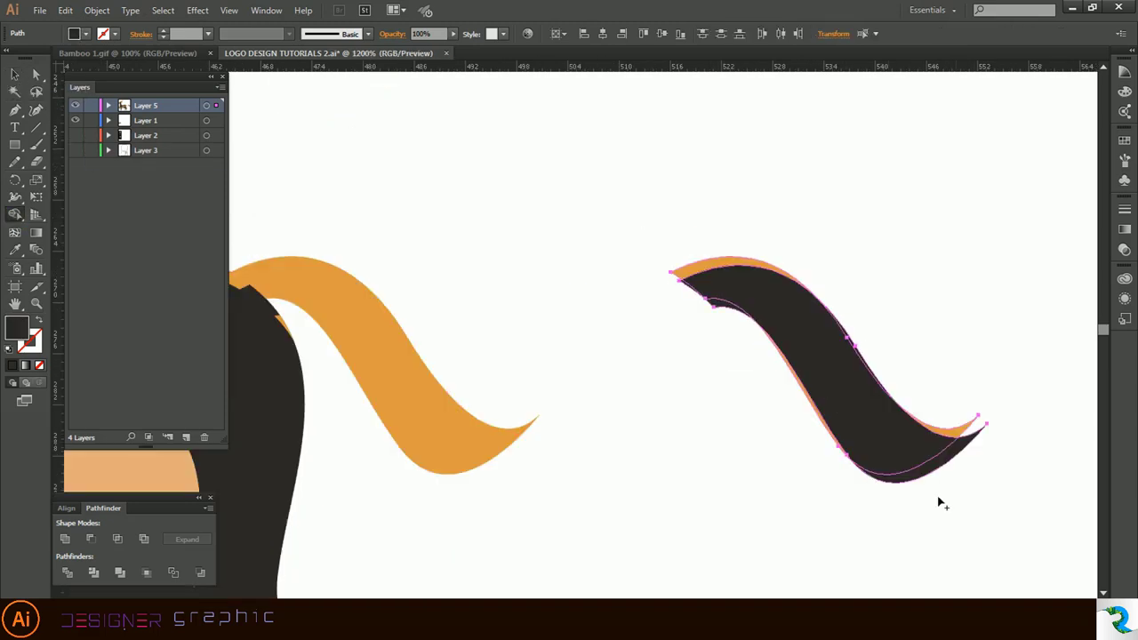
drag(938, 500, 791, 311)
alt+click(718, 303)
alt+click(851, 340)
click(15, 75)
Step: Unite the tail's edge strips and position them in front of the antelope's original tail
drag(600, 177, 992, 534)
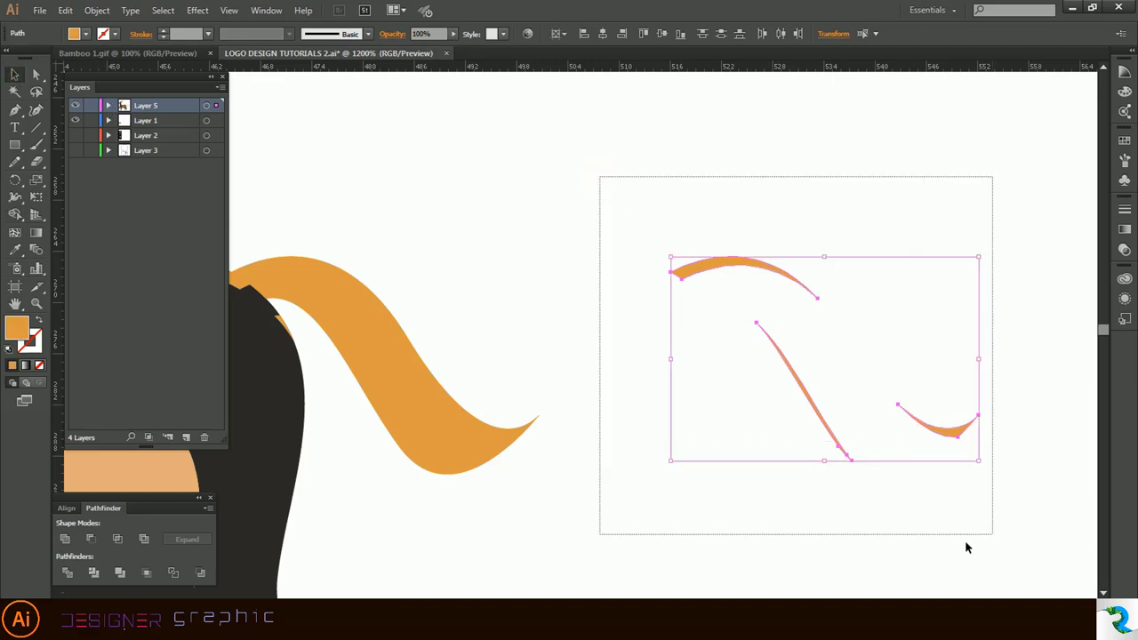
click(65, 539)
scroll(886, 254, left, 1)
drag(826, 261, 394, 312)
right_click(437, 273)
mouse_move(477, 397)
click(639, 393)
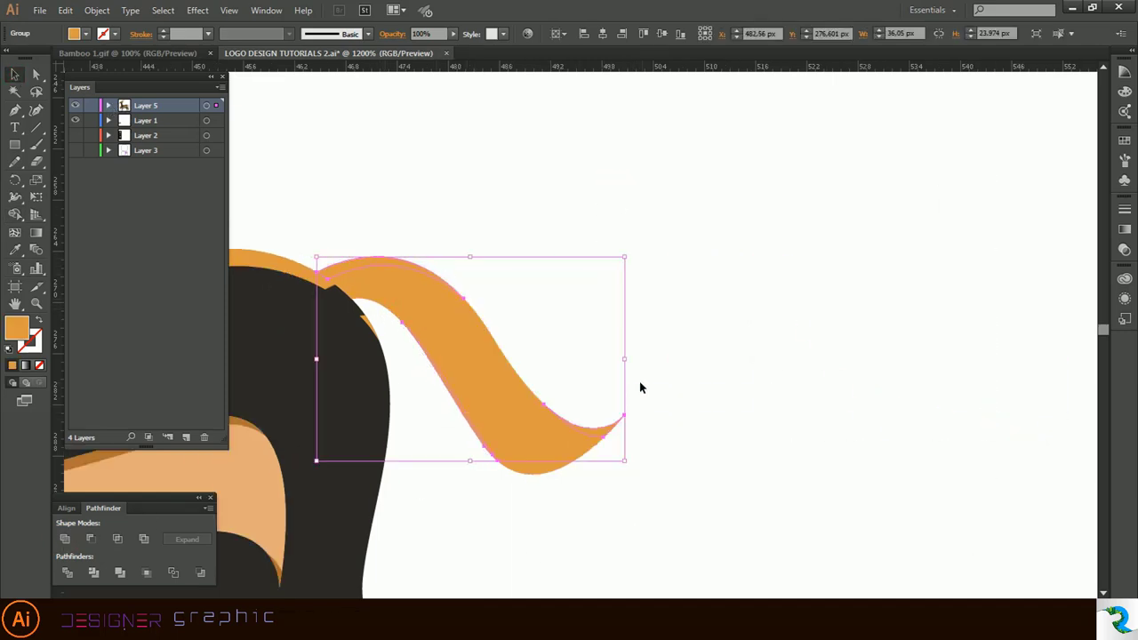
Step: Fill the tail's edge strips with the brown sampled from the flank highlight, and deselect them
key(i)
click(95, 453)
click(9, 75)
click(444, 240)
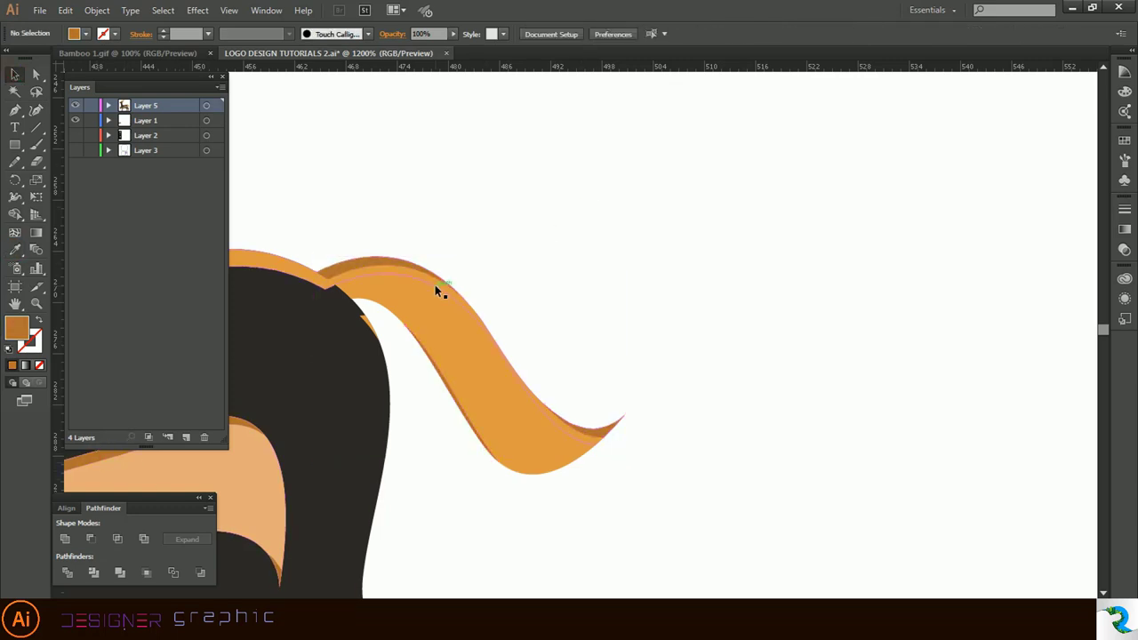
Step: Try the rust red on the tail, and settle on the brown fill from the Seaside palette
scroll(435, 285, left, 1)
scroll(704, 256, down, 2)
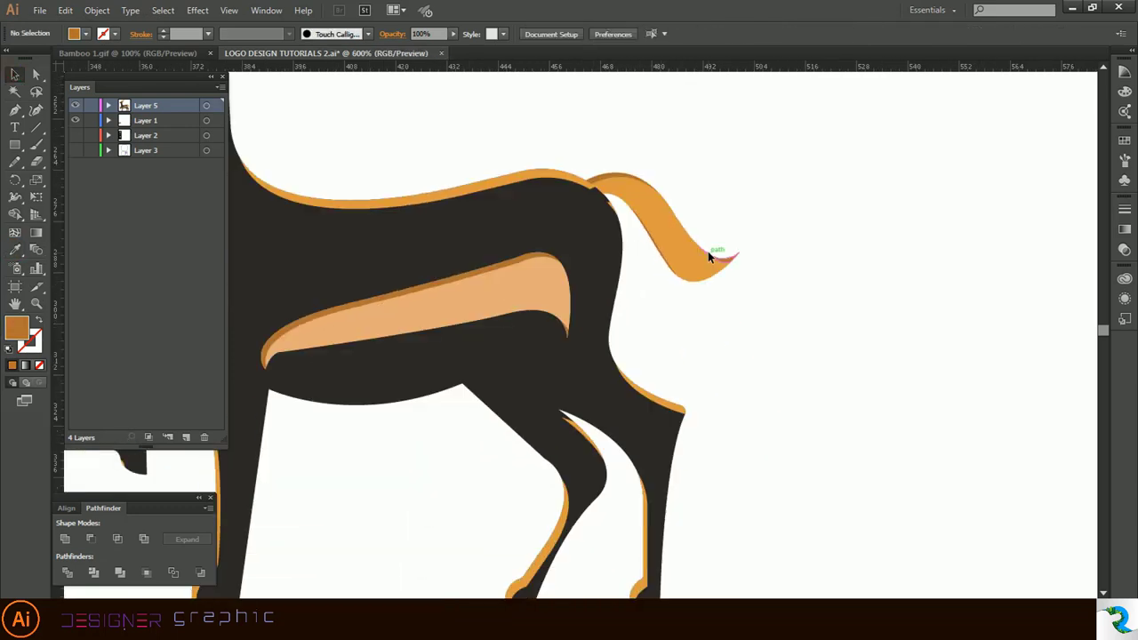
click(691, 270)
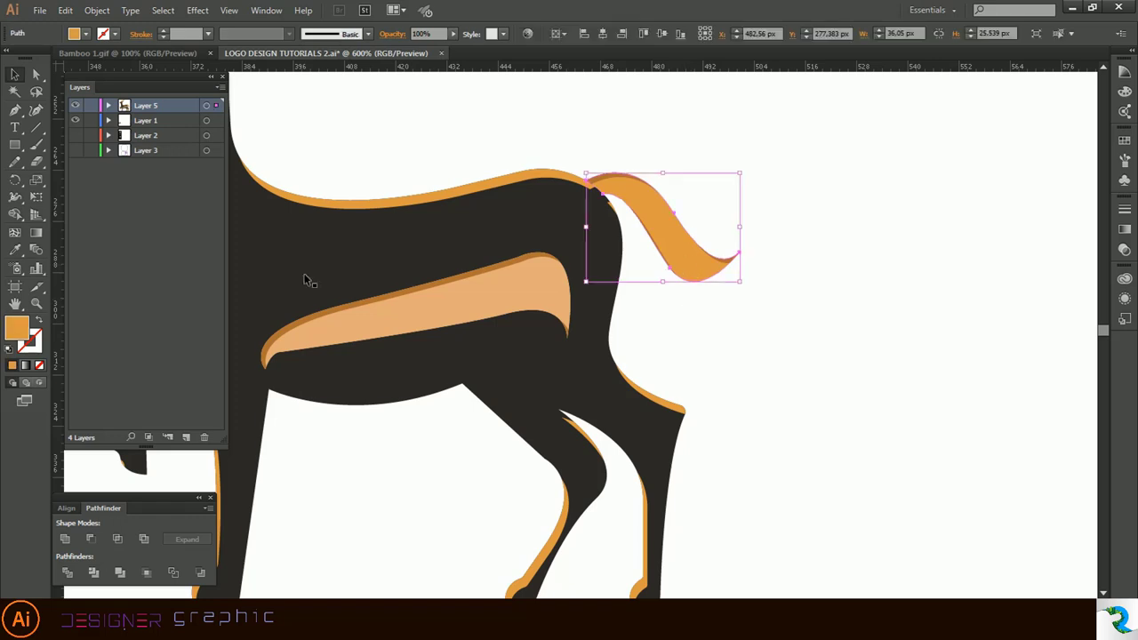
key(i)
scroll(702, 384, down, 4)
click(246, 558)
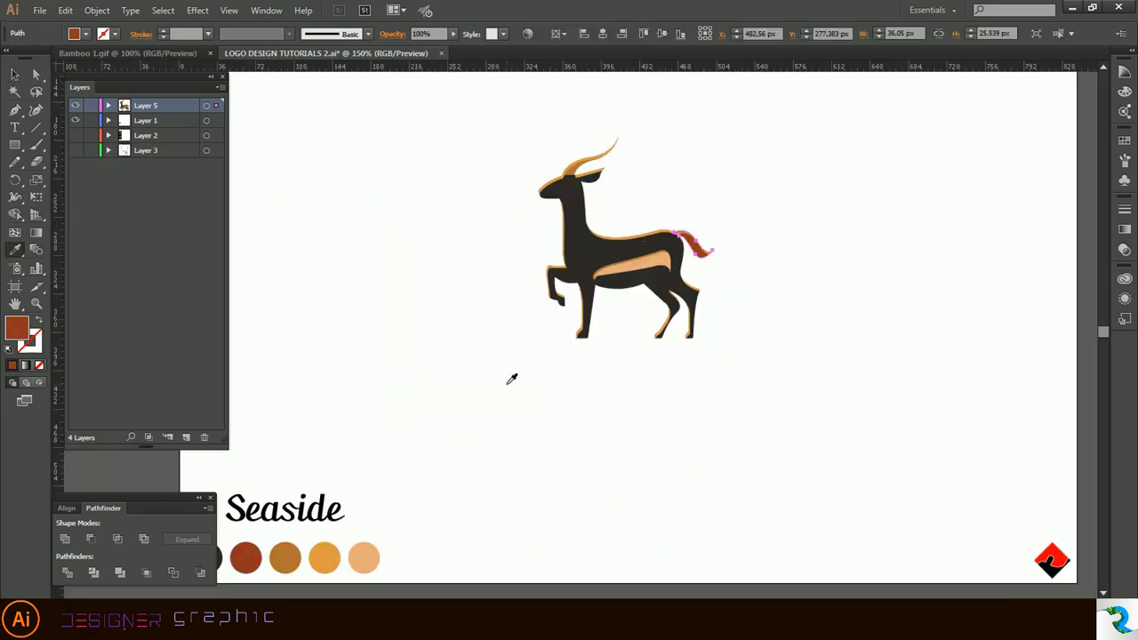
click(286, 559)
key(v)
click(857, 257)
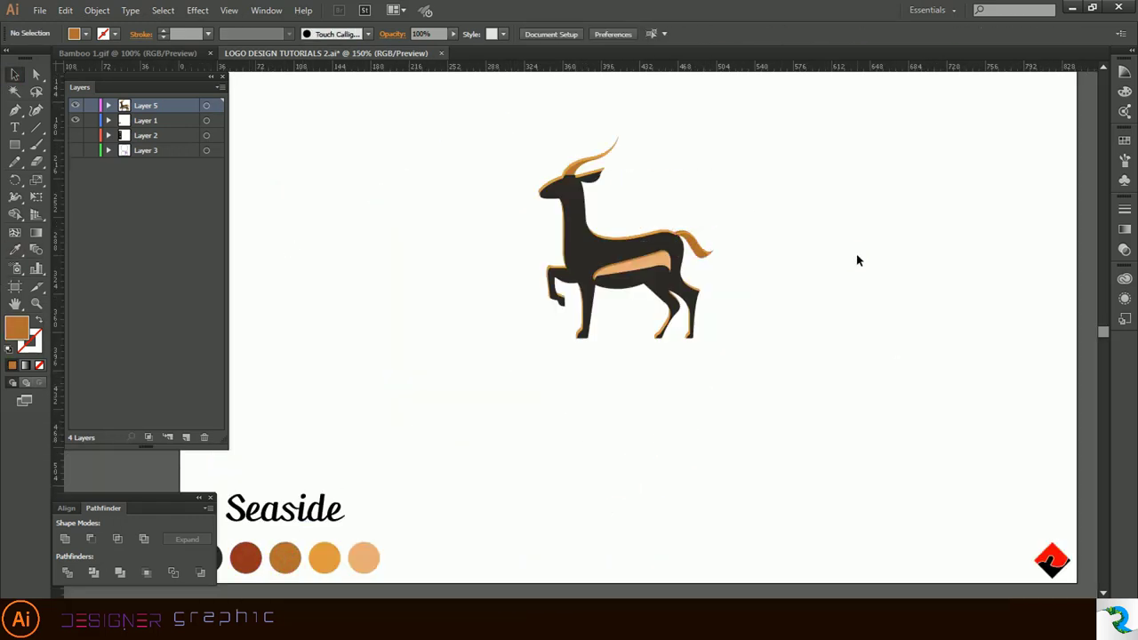
Step: Examine the coloured antelope as a whole and its horn, ear and tail highlights up close
scroll(856, 261, left, 1)
scroll(856, 261, up, 1)
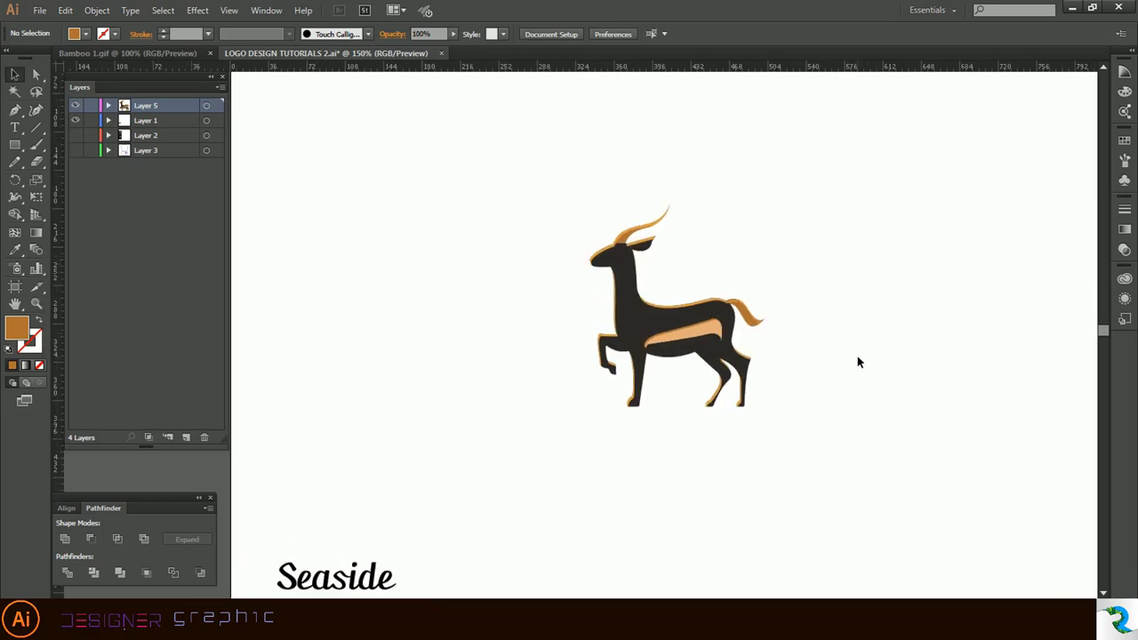
scroll(857, 356, up, 2)
scroll(389, 131, up, 4)
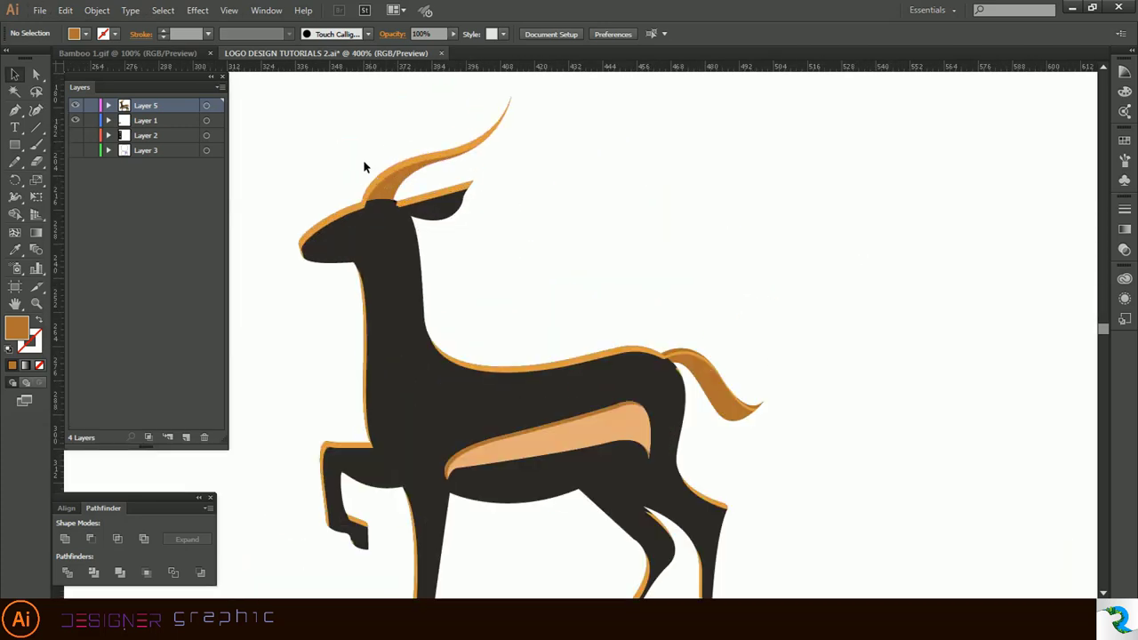
click(443, 220)
scroll(443, 220, down, 3)
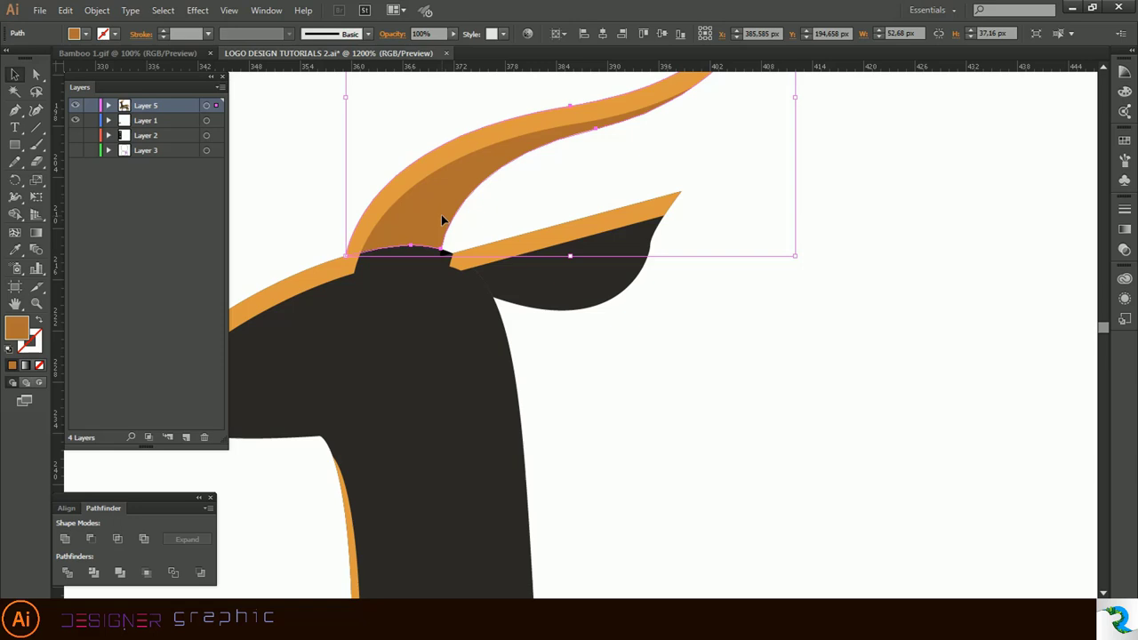
click(726, 279)
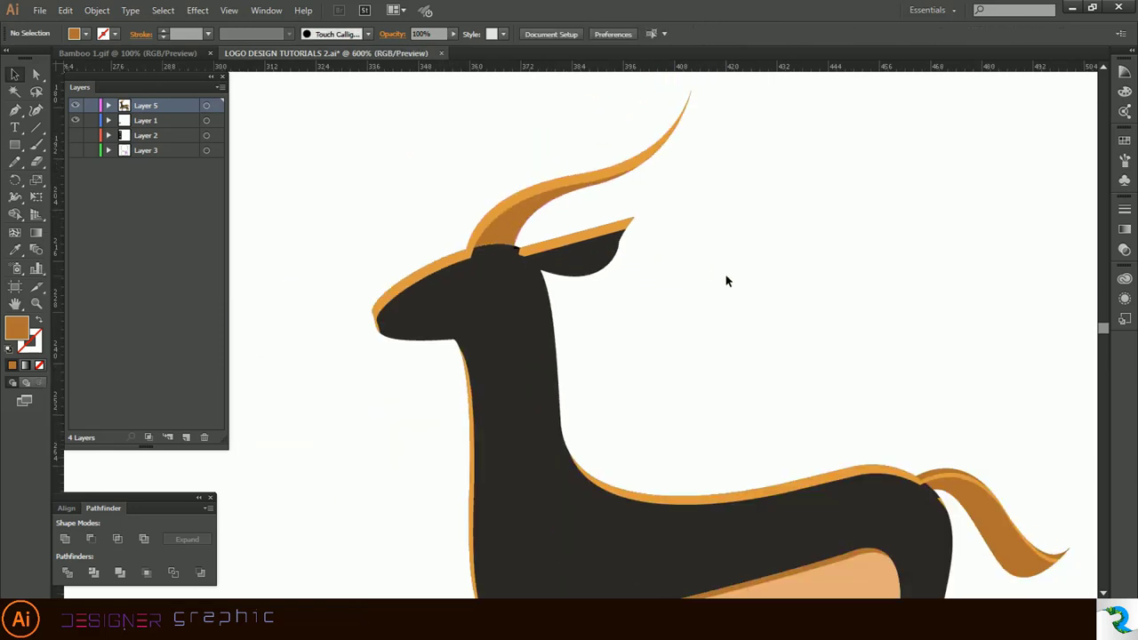
click(528, 222)
click(721, 318)
scroll(721, 318, down, 2)
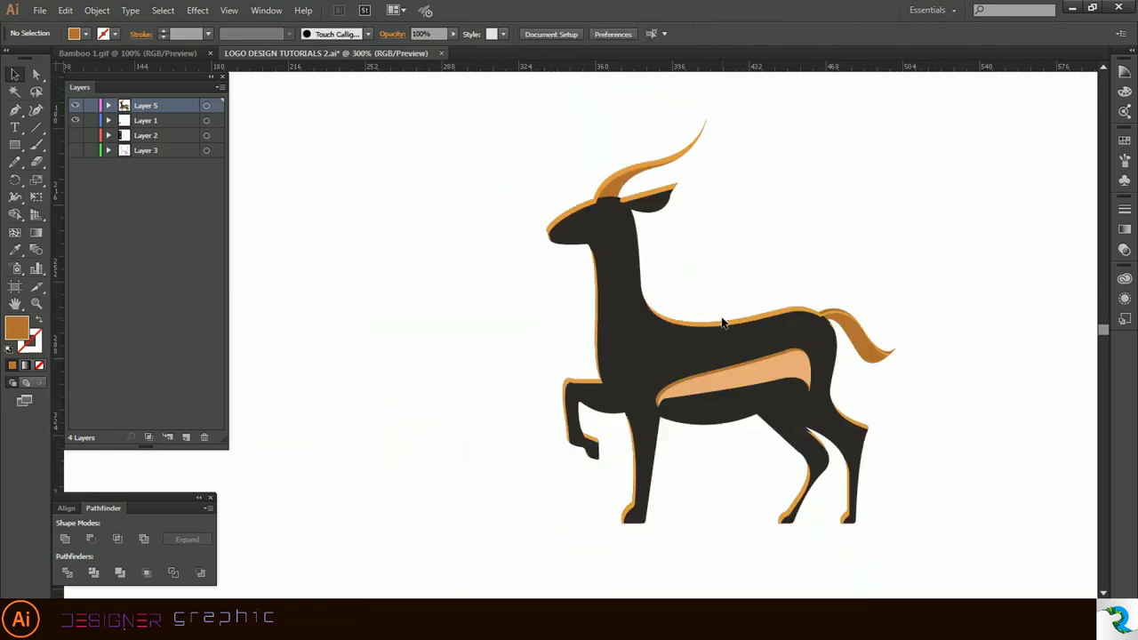
scroll(722, 322, down, 2)
scroll(722, 322, up, 1)
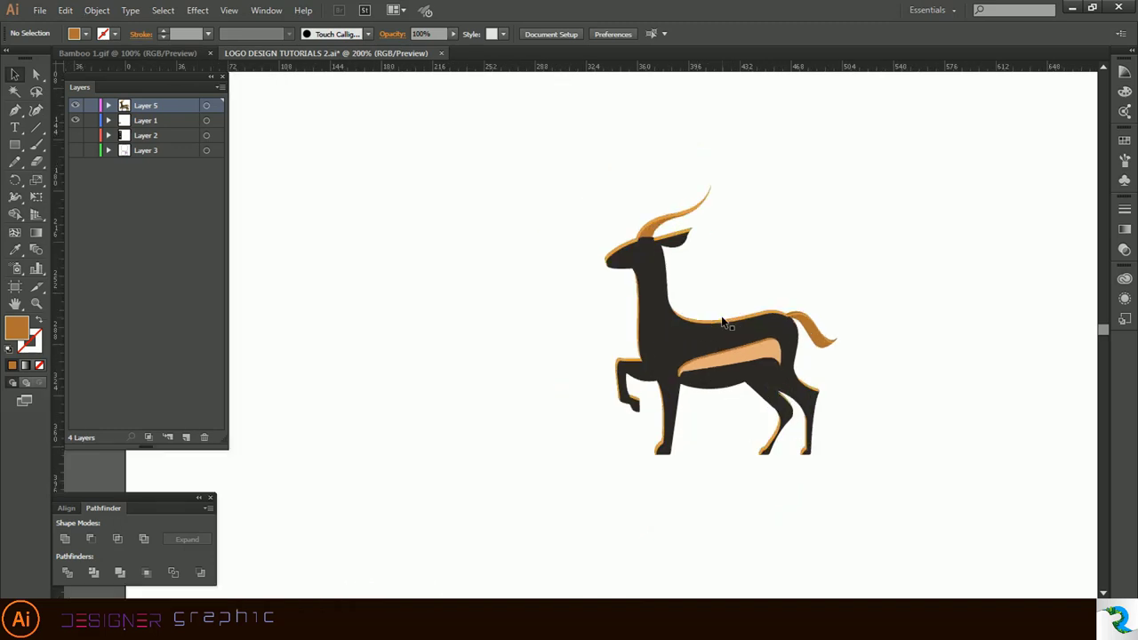
Step: Place a copy of the Seaside title beneath the antelope and change its text to "Gazelle"
scroll(726, 325, down, 1)
scroll(721, 316, right, 2)
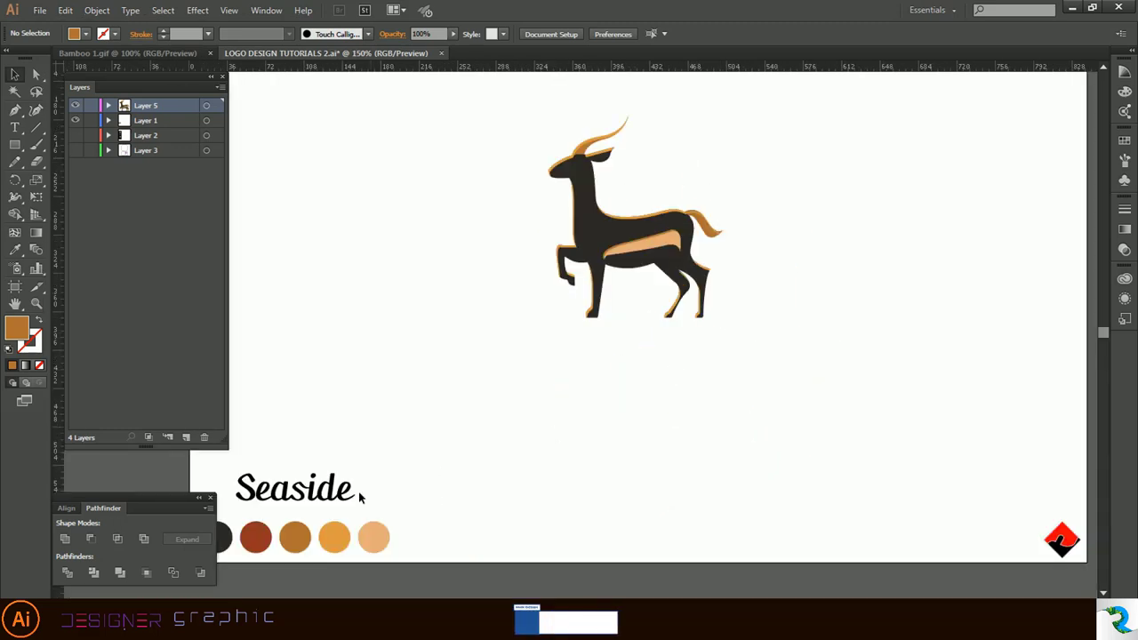
drag(329, 503, 669, 364)
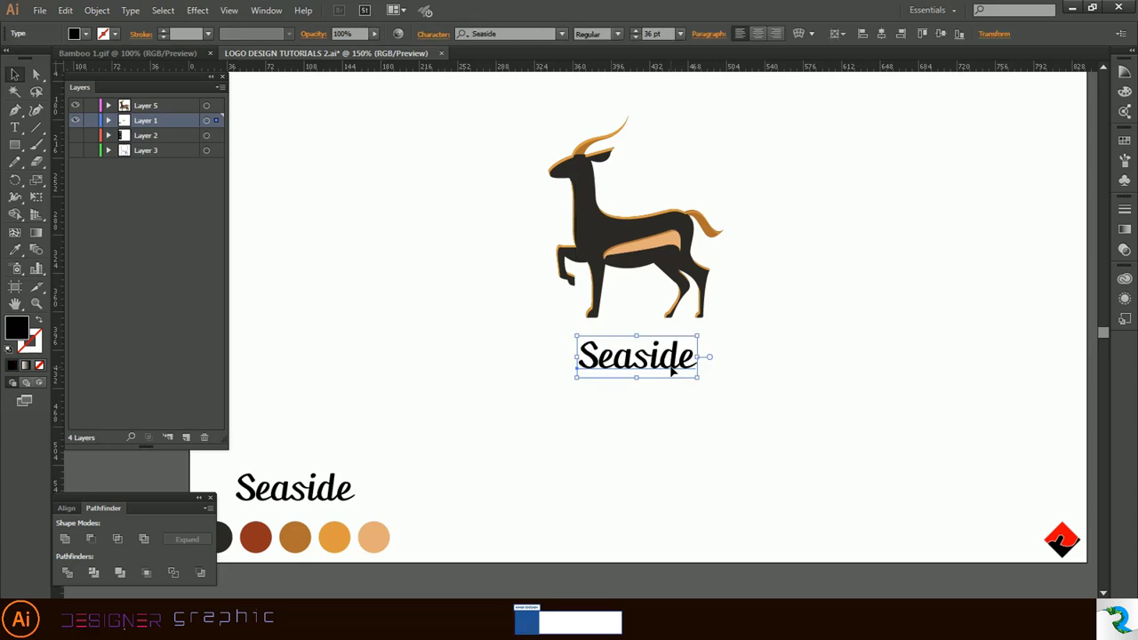
double_click(656, 352)
double_click(656, 352)
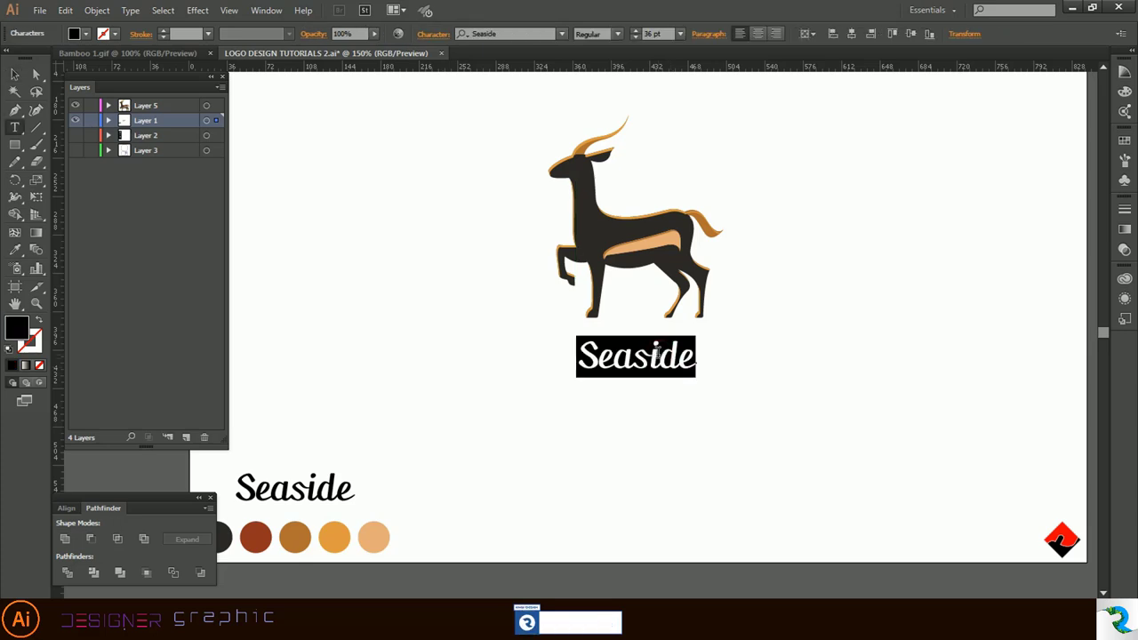
text(Gazelle)
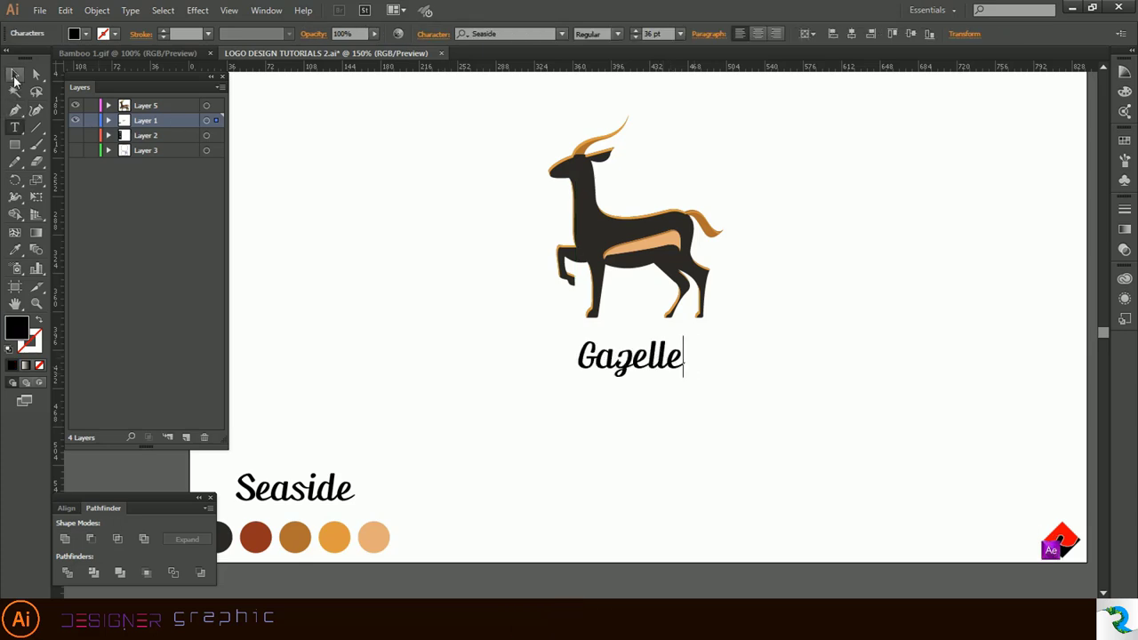
Step: Enlarge the Gazelle text to 73 pt and centre it horizontally on the artboard
key(Escape)
drag(685, 380, 831, 420)
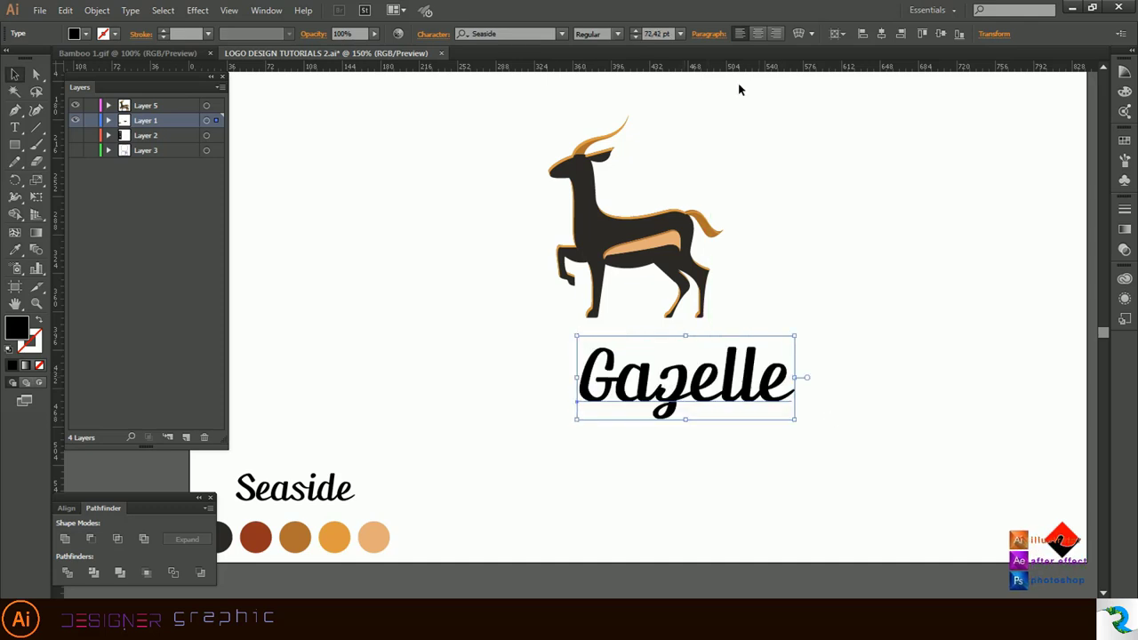
click(636, 31)
click(881, 33)
click(843, 277)
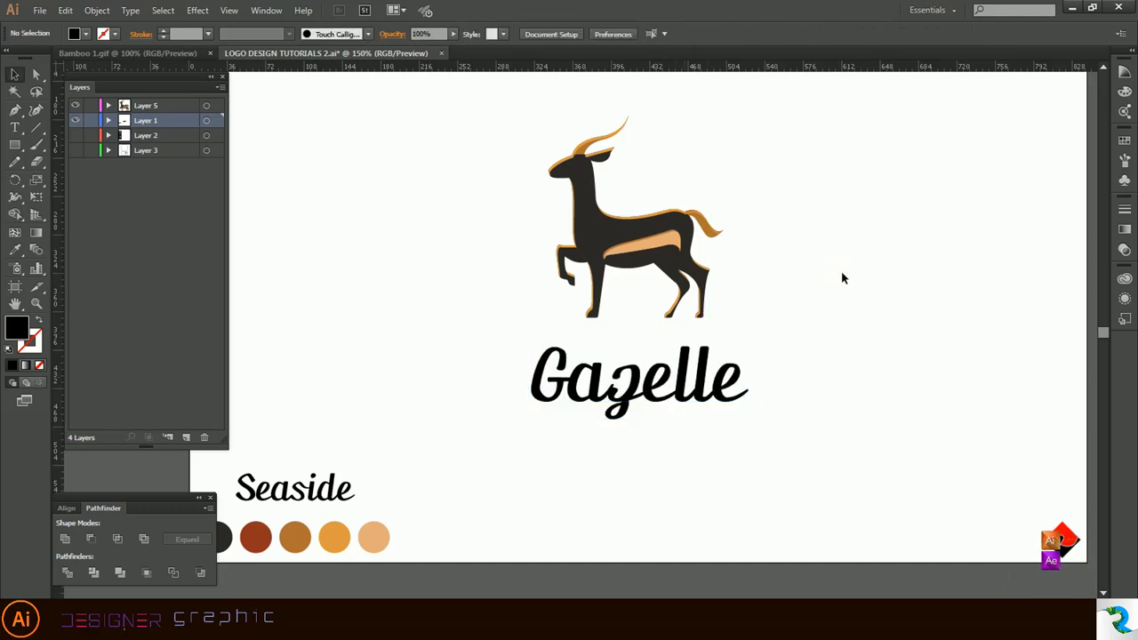
Step: Scale the Gazelle text up to about 98 pt and centre it horizontally just below the antelope's hooves
click(710, 373)
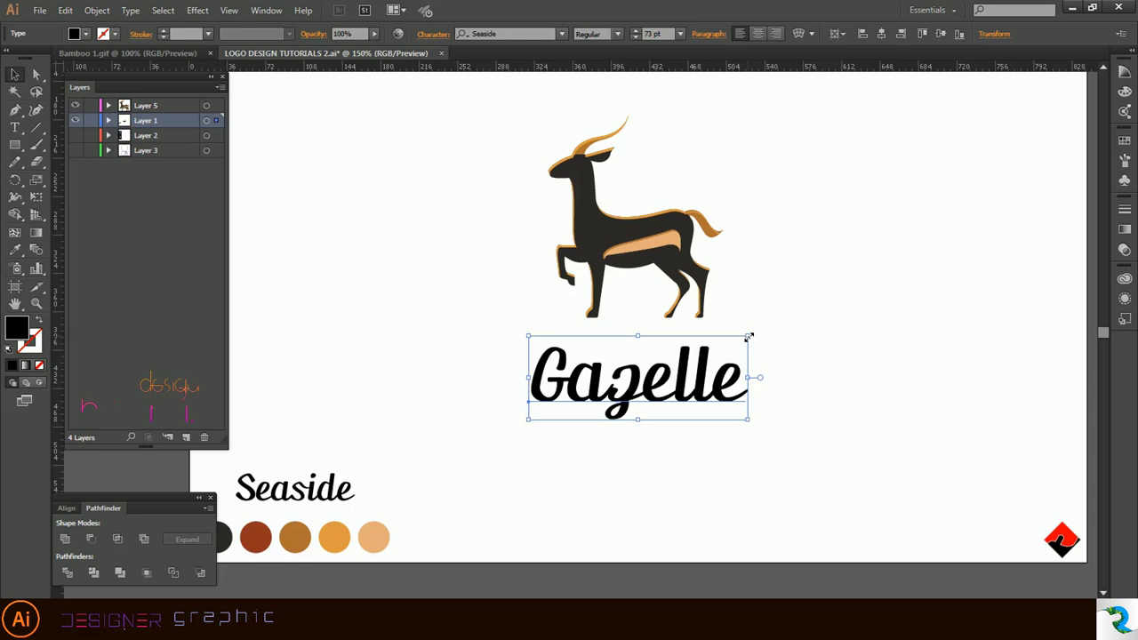
drag(749, 337, 786, 322)
drag(691, 391, 729, 358)
click(788, 480)
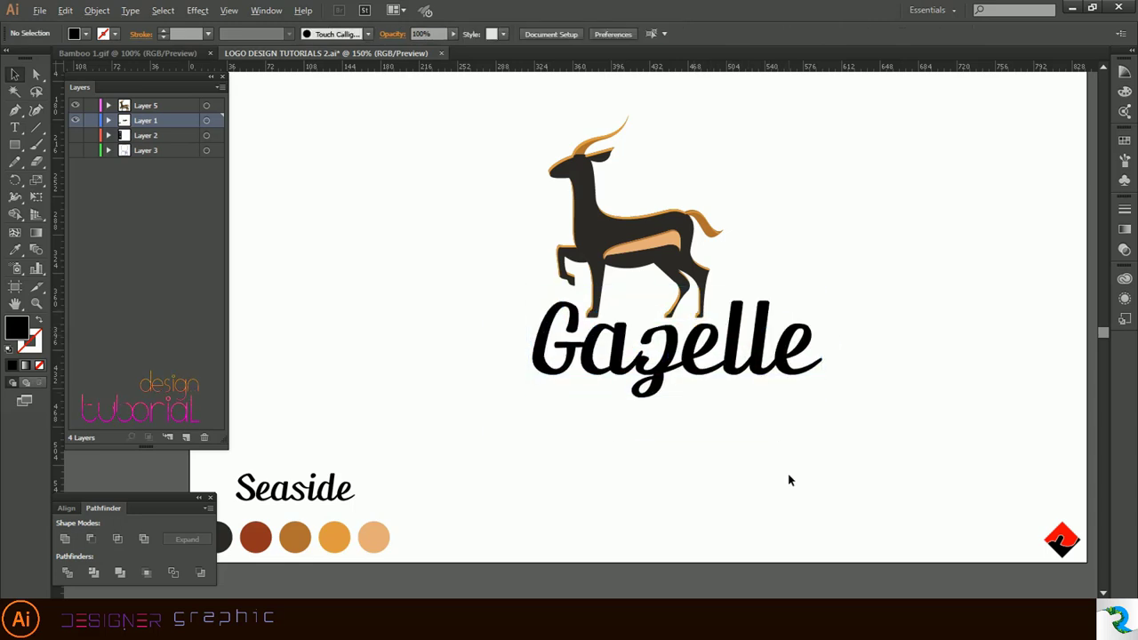
scroll(780, 435, down, 1)
scroll(766, 367, up, 1)
drag(753, 402, 684, 426)
click(882, 34)
click(851, 316)
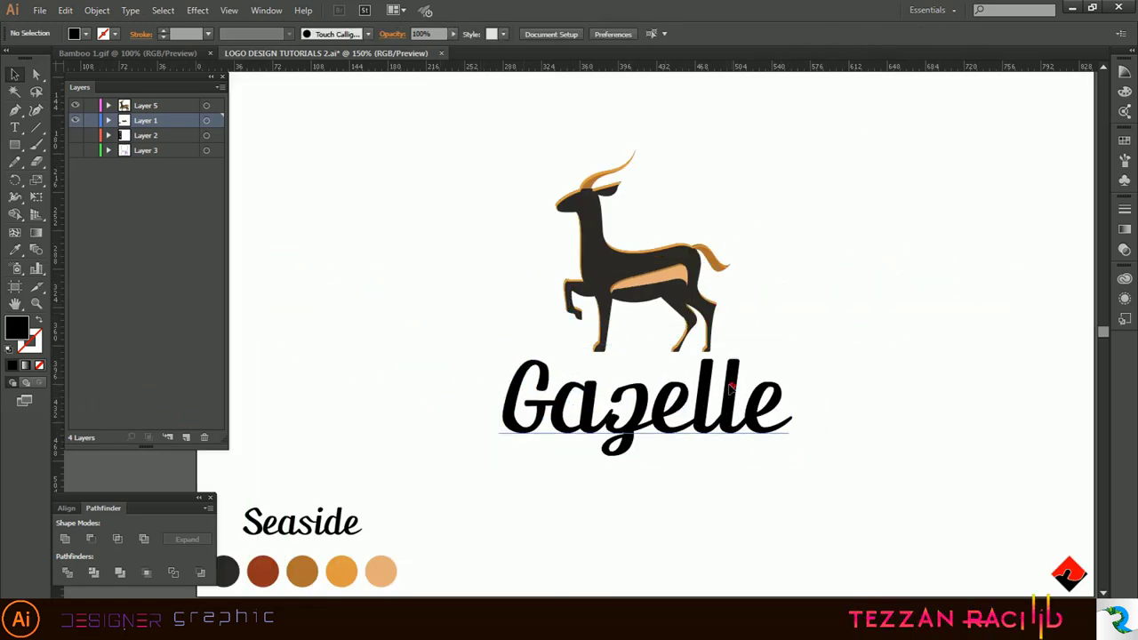
Step: Resize the Gazelle text to about 66 pt and place it horizontally centred on the artboard, close beneath the antelope's hooves
drag(731, 389, 702, 388)
click(838, 395)
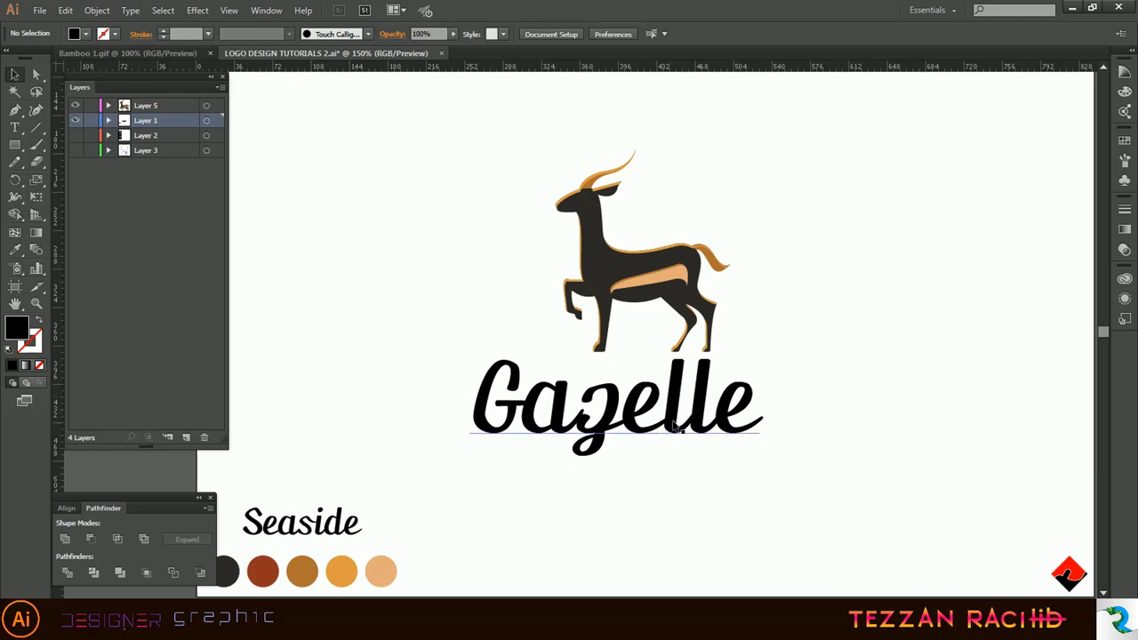
drag(676, 429, 617, 400)
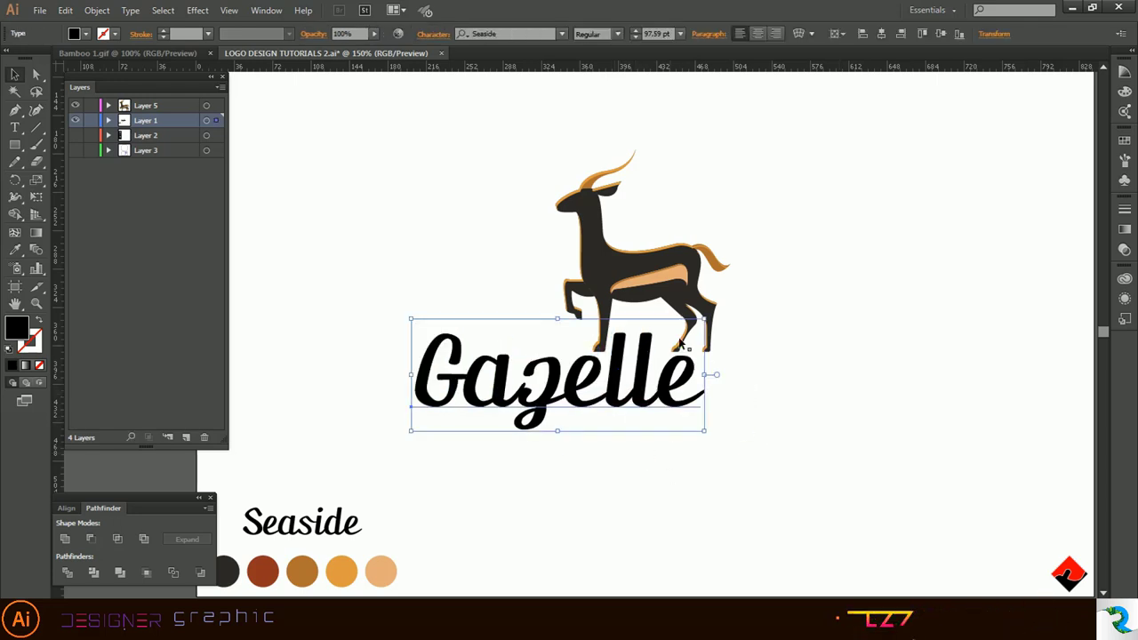
drag(705, 318, 669, 355)
click(881, 34)
click(942, 34)
click(941, 180)
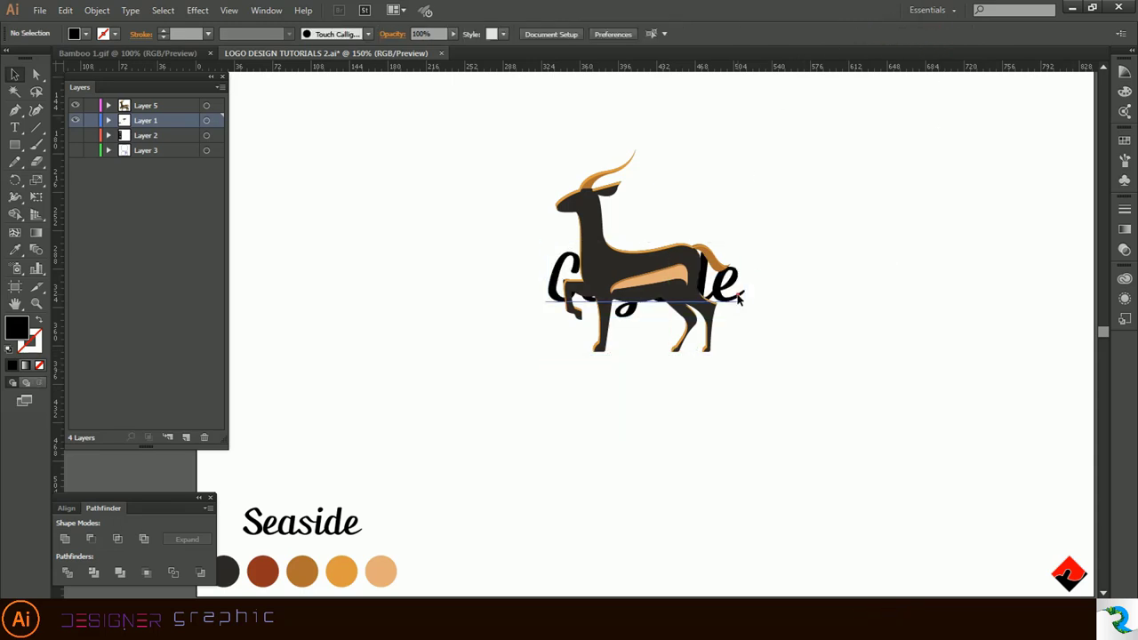
drag(738, 299, 755, 406)
click(818, 371)
Step: Examine the size and placement of the antelope and its name on the whole artboard
scroll(819, 370, down, 4)
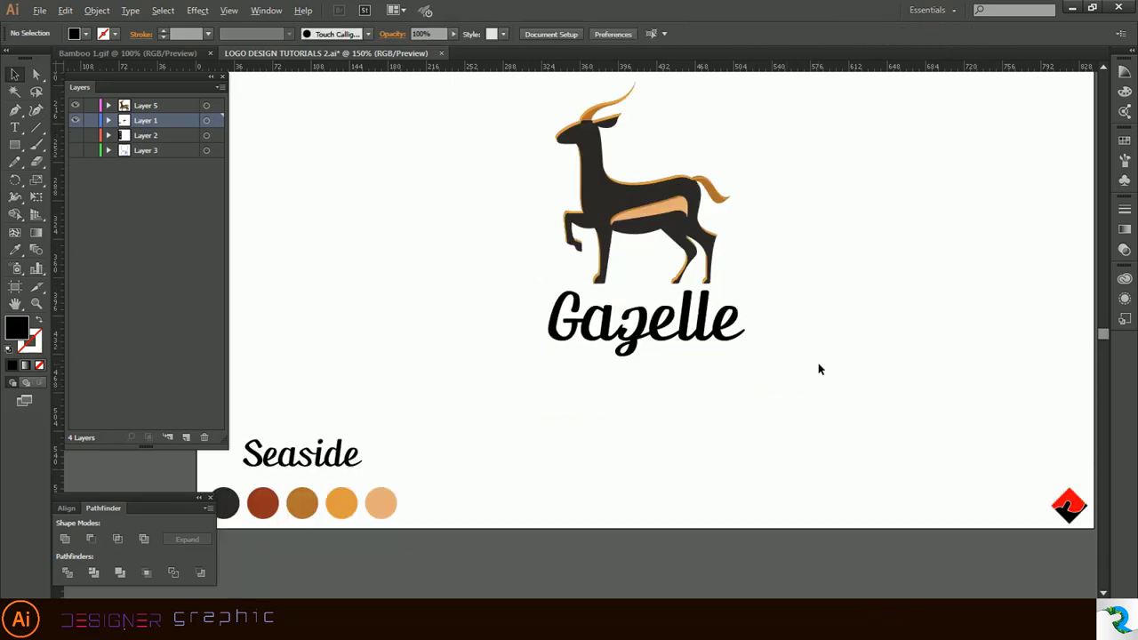
scroll(819, 369, down, 1)
scroll(819, 369, up, 1)
scroll(819, 369, up, 1)
scroll(819, 369, down, 1)
scroll(819, 369, up, 2)
scroll(819, 369, right, 1)
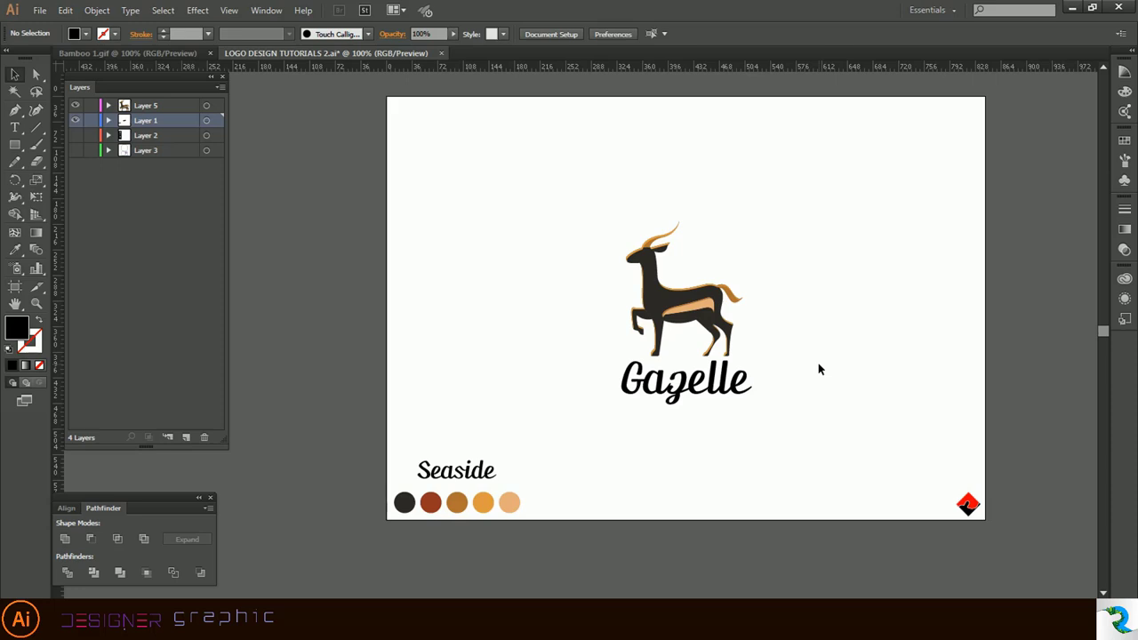
scroll(819, 369, down, 1)
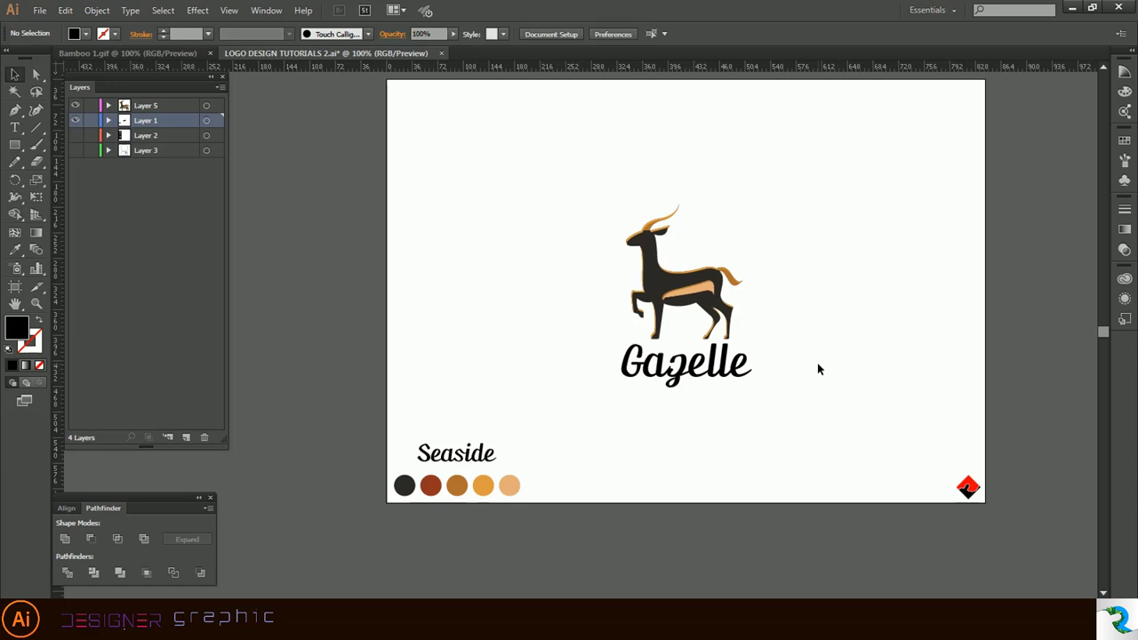
Step: Fill the Gazelle text with the rust red sampled from the Seaside palette, and deselect it
click(729, 367)
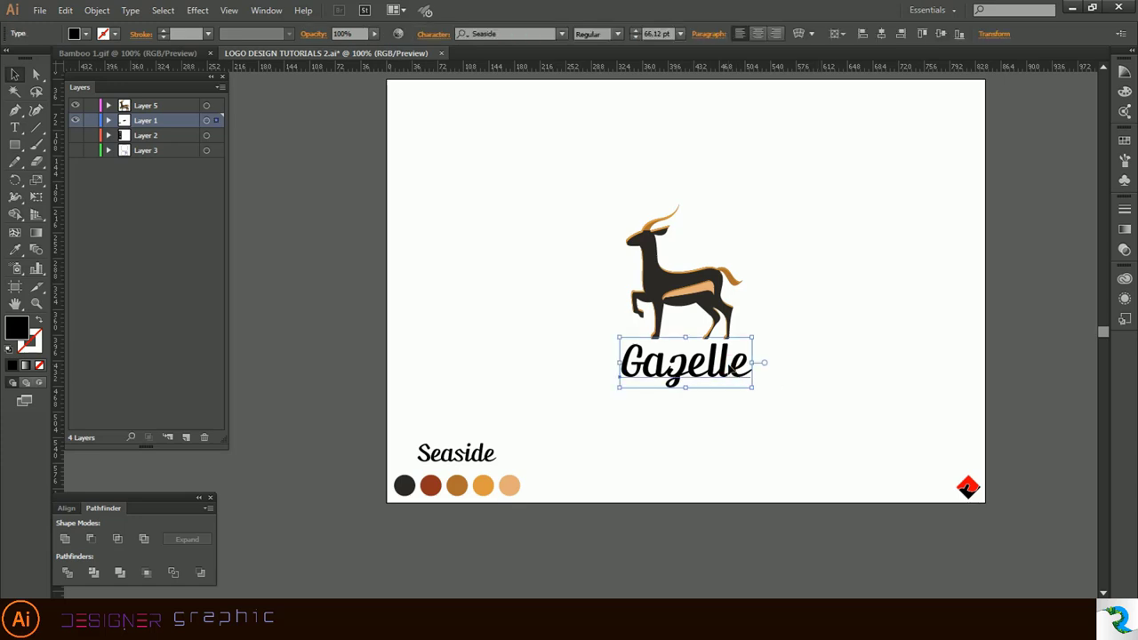
key(i)
click(430, 484)
key(v)
click(875, 317)
scroll(876, 317, down, 3)
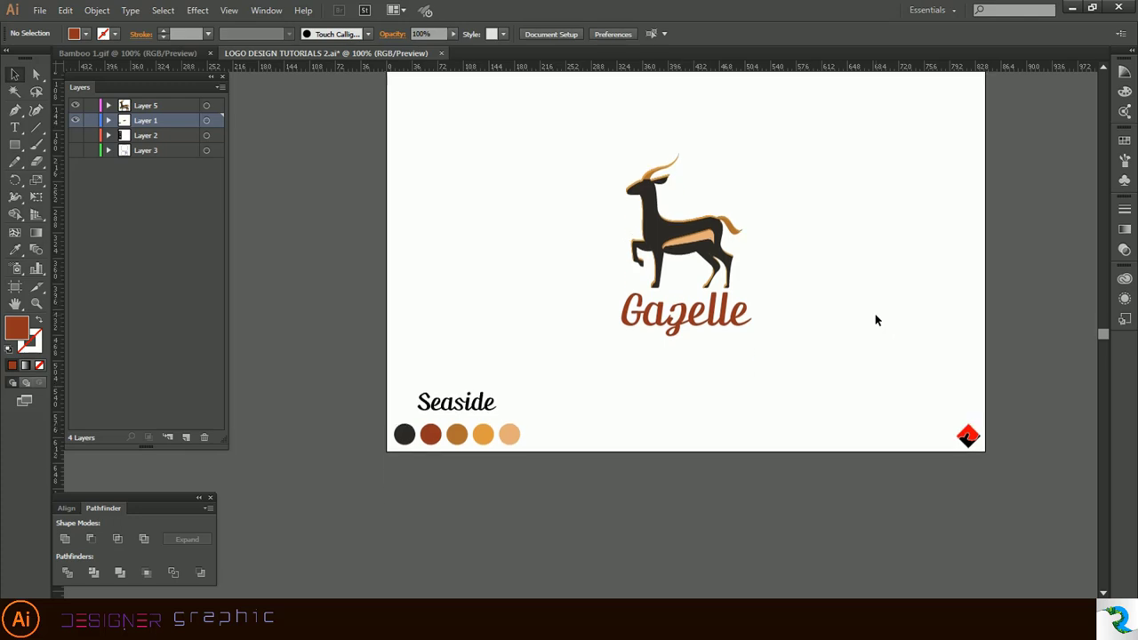
scroll(875, 317, up, 5)
scroll(876, 320, right, 3)
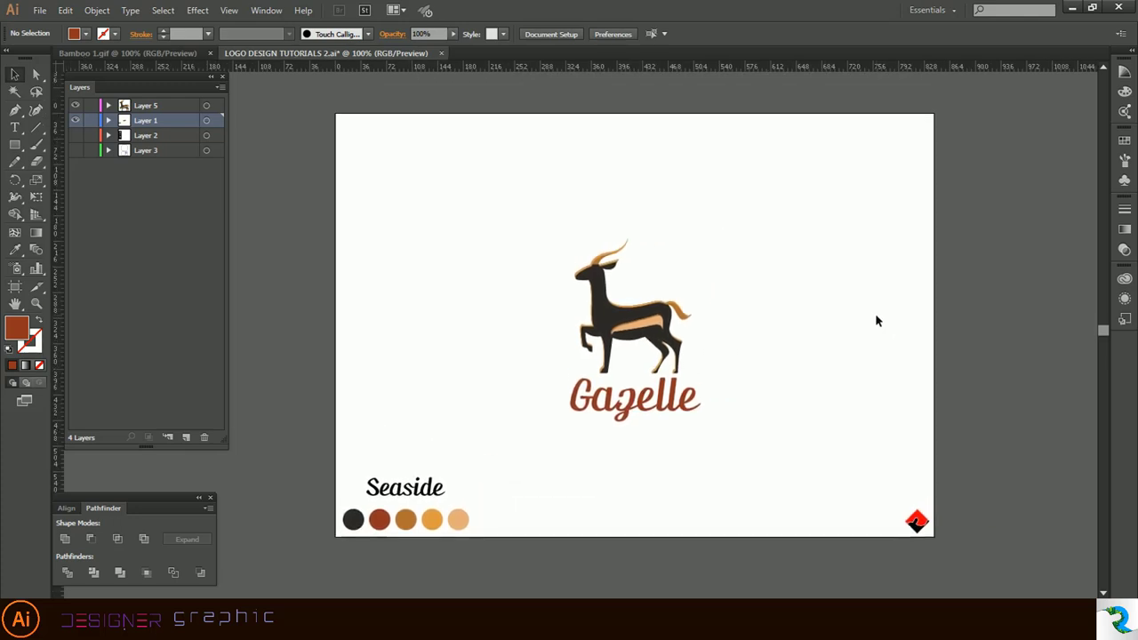